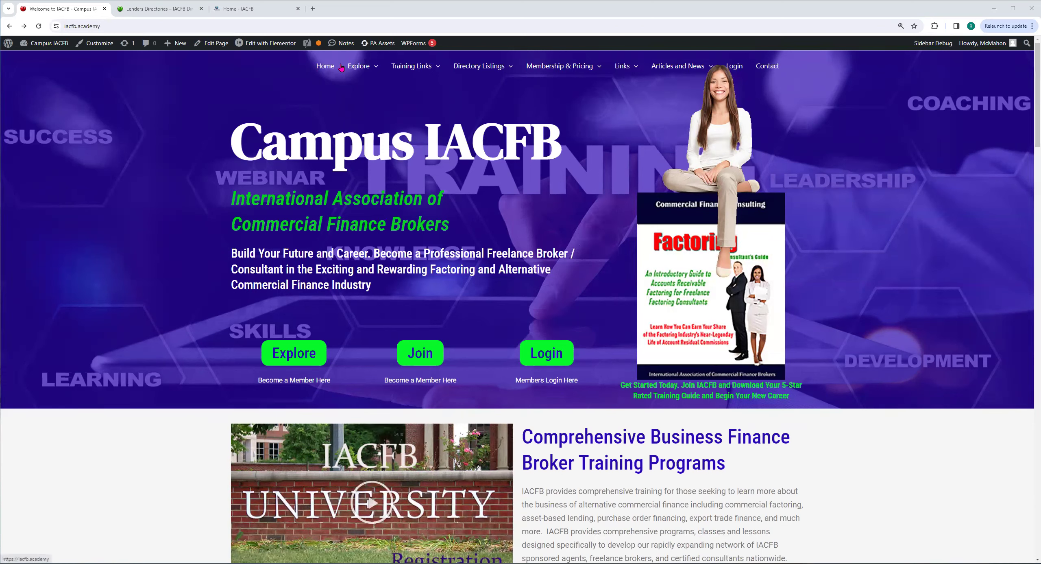
- Go to the IACFB Lenders Directories site from the Links menu
{"action": "mouse_move", "coordinate": [628, 70]}
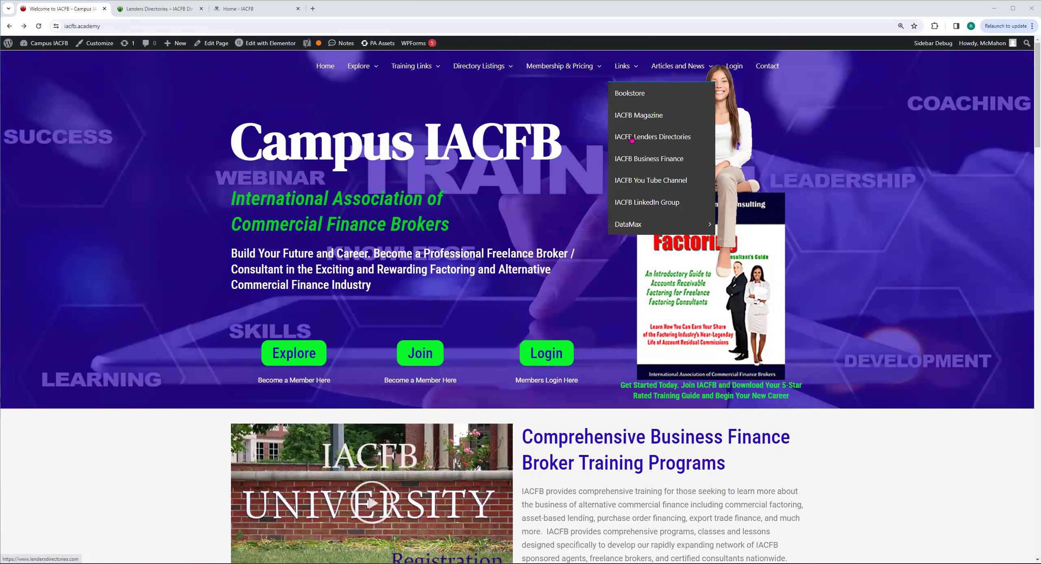
{"action": "left_click", "coordinate": [652, 137]}
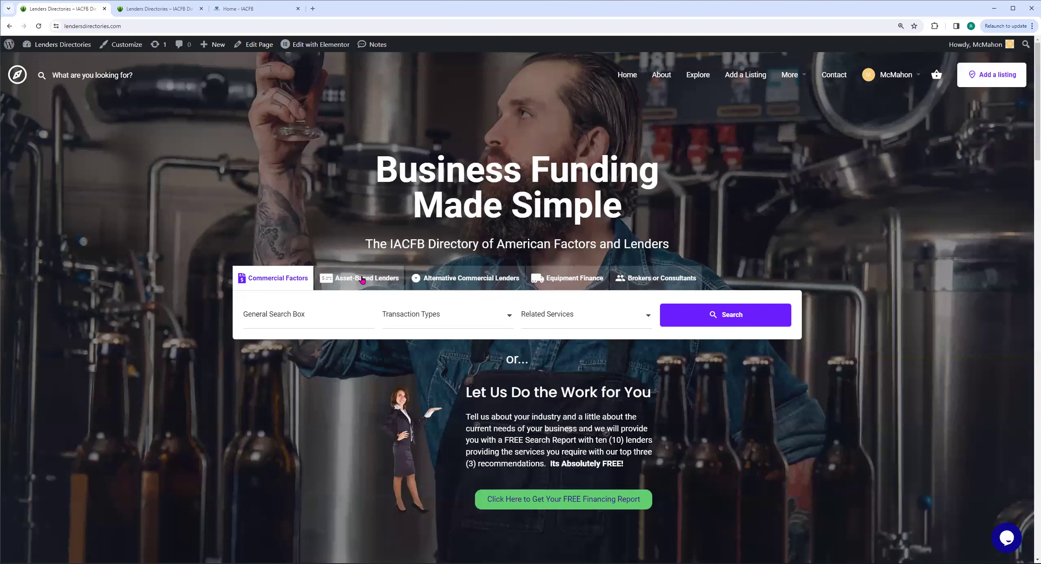
- Preview the Asset-Based, Alternative, Equipment Finance and Broker tabs, then search Commercial Factors
{"action": "left_click", "coordinate": [362, 279]}
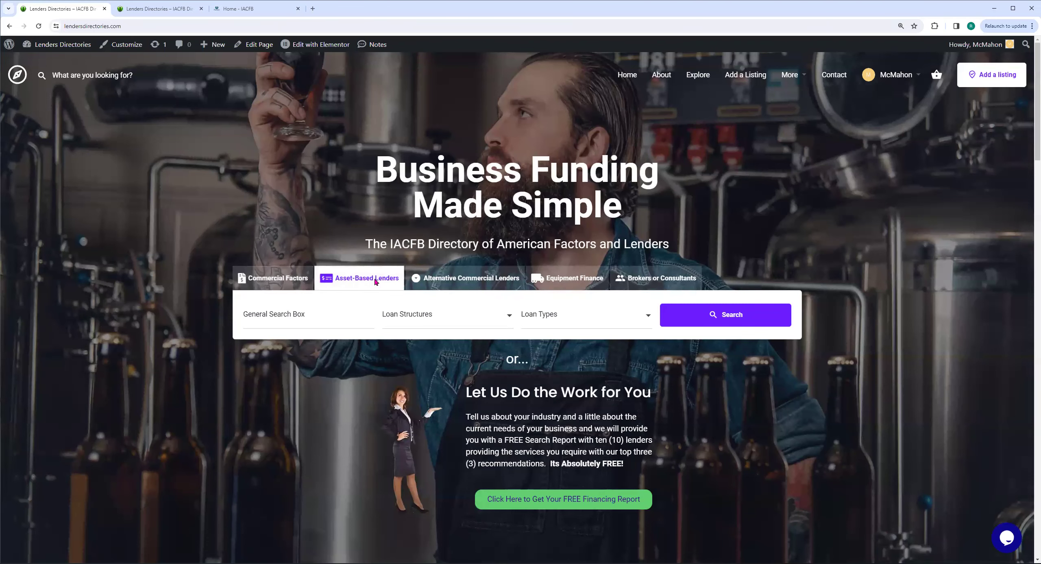
{"action": "left_click", "coordinate": [468, 280]}
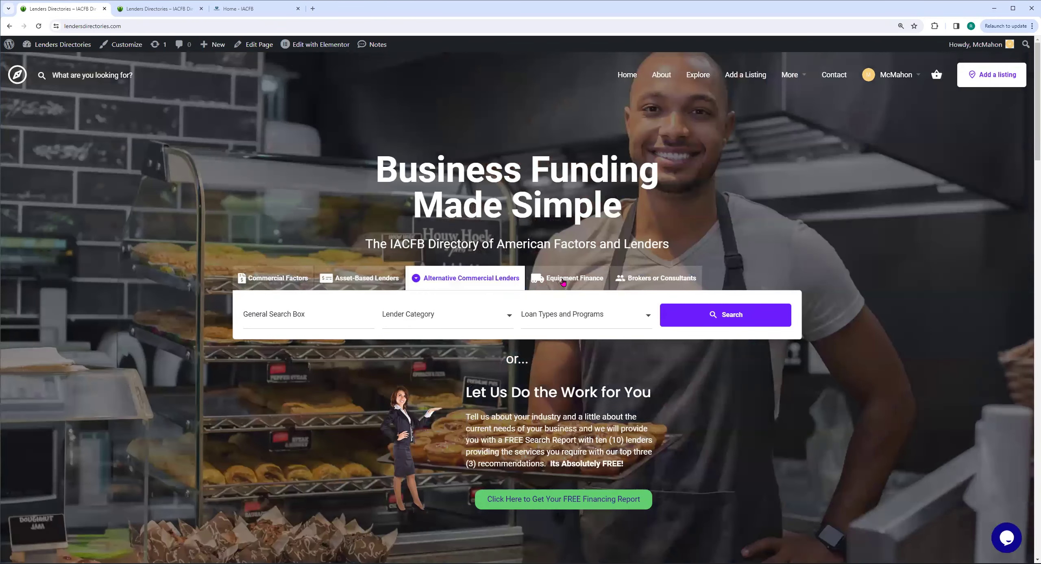
{"action": "left_click", "coordinate": [564, 281]}
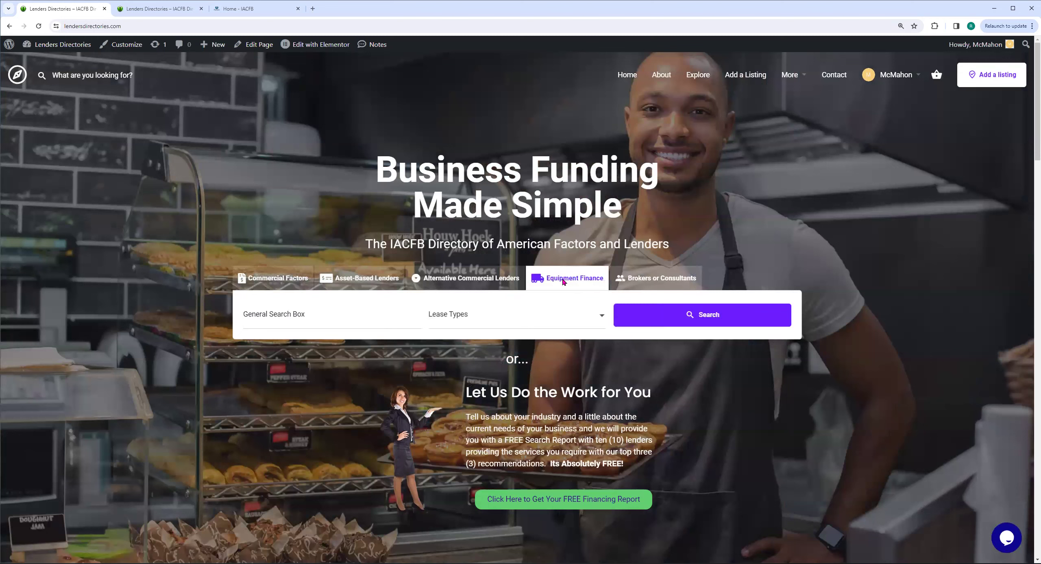
{"action": "left_click", "coordinate": [648, 280]}
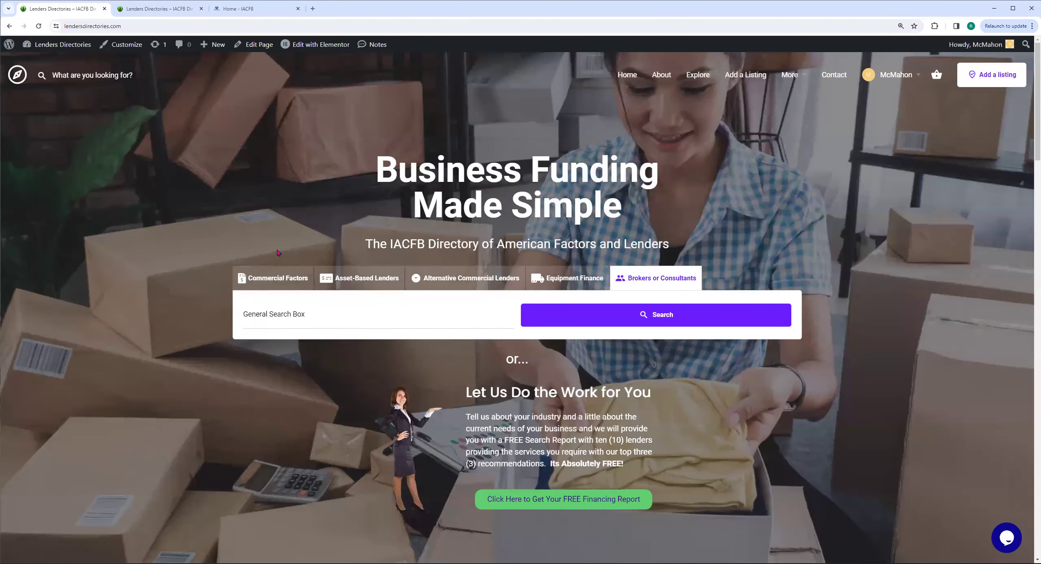
{"action": "left_click", "coordinate": [273, 278]}
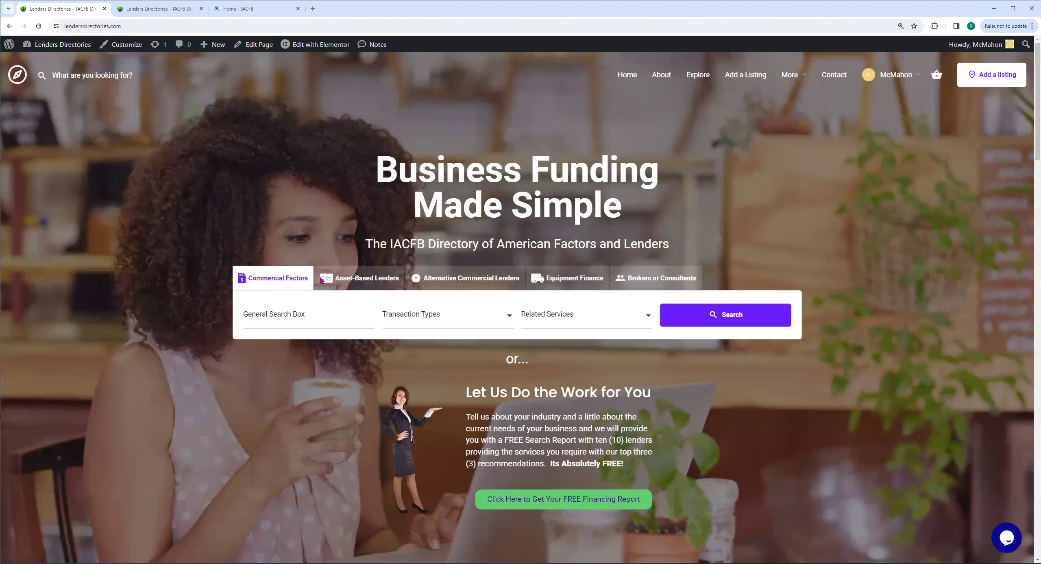
{"action": "left_click", "coordinate": [729, 315]}
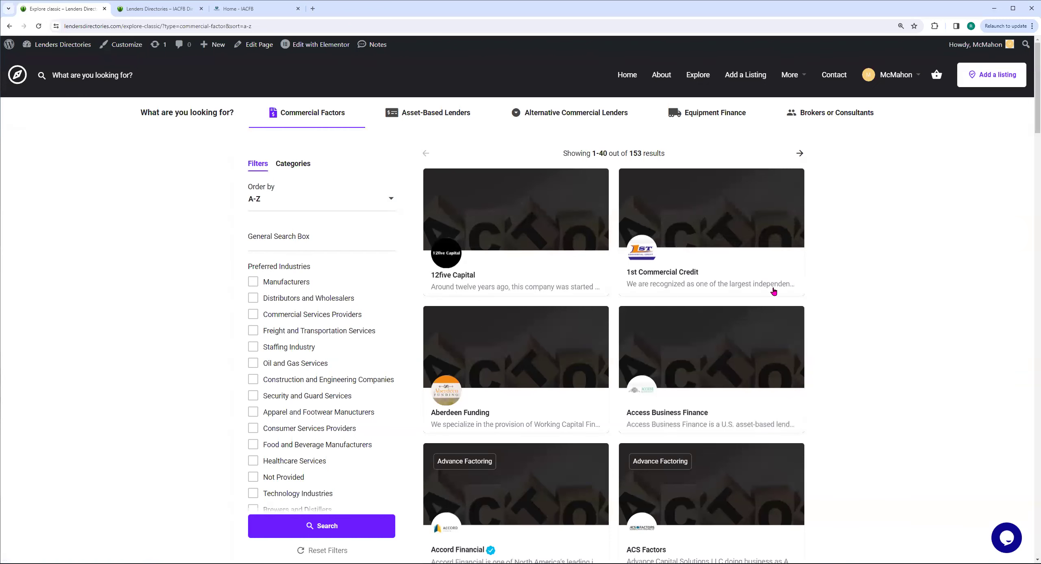
- Scroll down the Commercial Factors results grid and open the AR Funding card
{"action": "scroll", "coordinate": [774, 291], "scroll_direction": "down", "scroll_amount": 6}
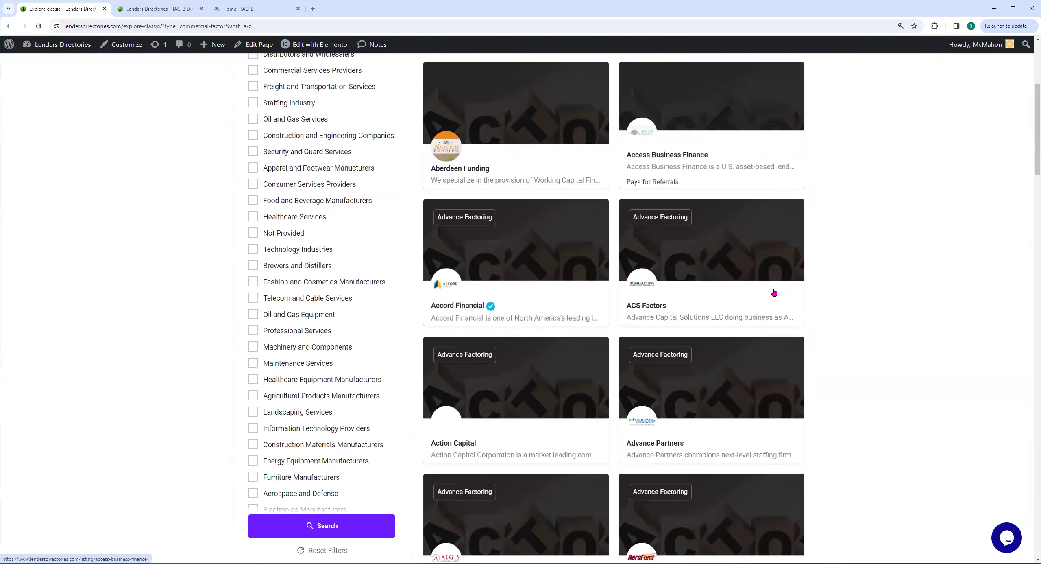
{"action": "scroll", "coordinate": [774, 291], "scroll_direction": "down", "scroll_amount": 5}
{"action": "scroll", "coordinate": [774, 292], "scroll_direction": "down", "scroll_amount": 3}
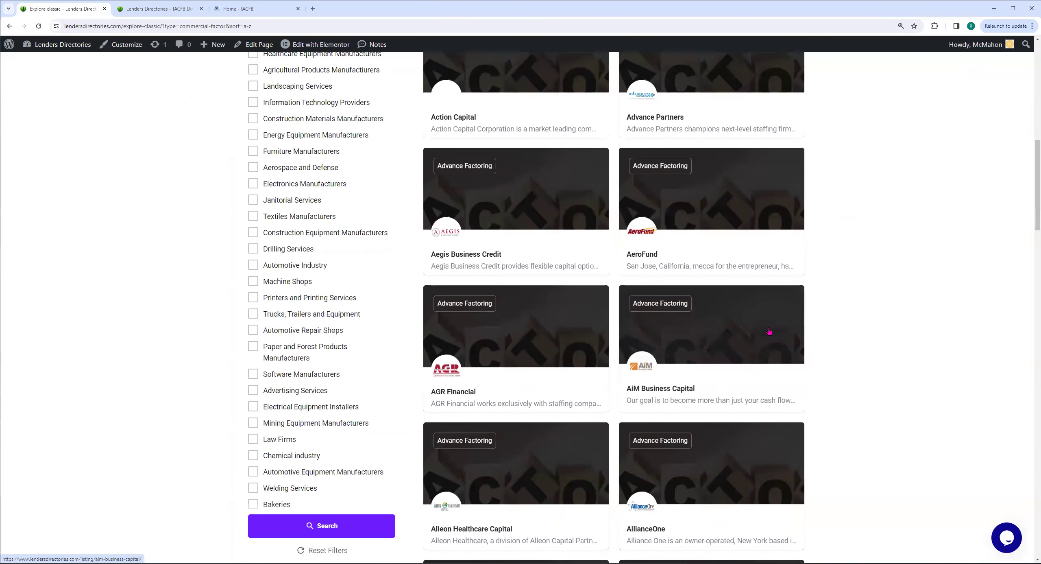
{"action": "scroll", "coordinate": [769, 329], "scroll_direction": "down", "scroll_amount": 4}
{"action": "scroll", "coordinate": [768, 331], "scroll_direction": "down", "scroll_amount": 3}
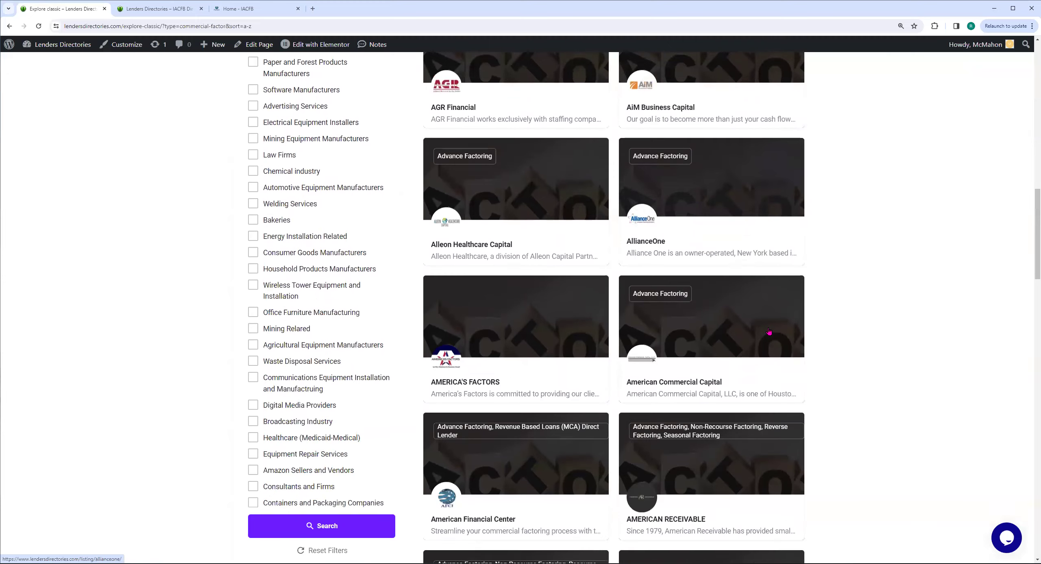
{"action": "scroll", "coordinate": [769, 332], "scroll_direction": "down", "scroll_amount": 6}
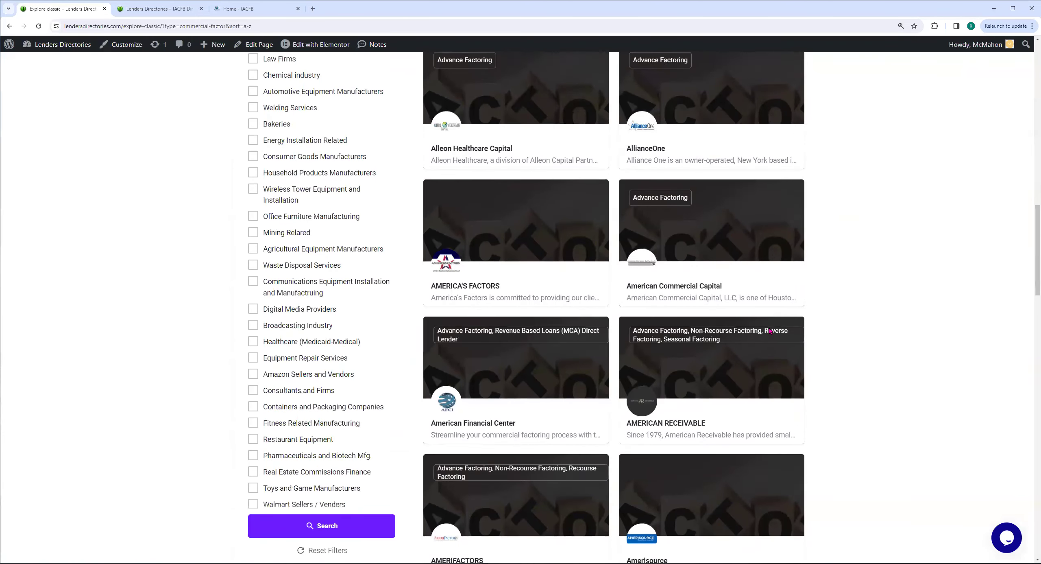
{"action": "scroll", "coordinate": [769, 330], "scroll_direction": "down", "scroll_amount": 4}
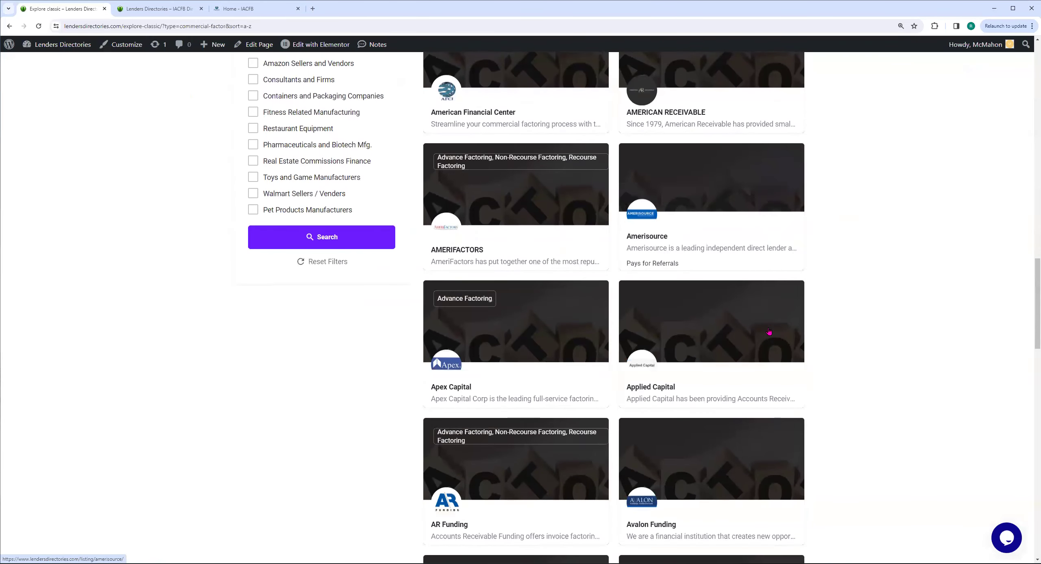
{"action": "scroll", "coordinate": [502, 365], "scroll_direction": "down", "scroll_amount": 3}
{"action": "left_click", "coordinate": [503, 365]}
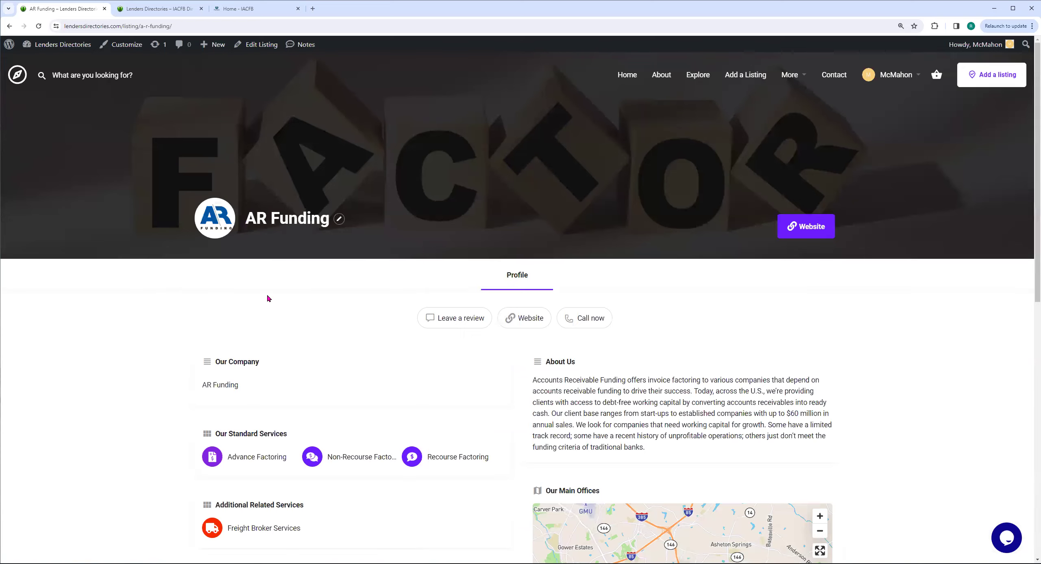
- Review the AR Funding profile, then go back to the directory's Home page
{"action": "scroll", "coordinate": [164, 296], "scroll_direction": "down", "scroll_amount": 5}
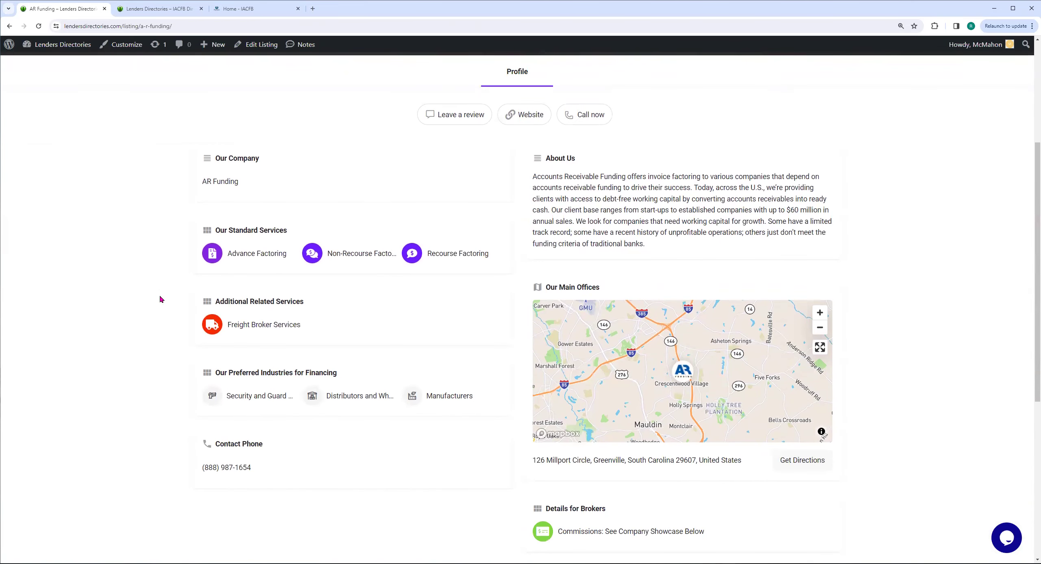
{"action": "scroll", "coordinate": [161, 299], "scroll_direction": "up", "scroll_amount": 5}
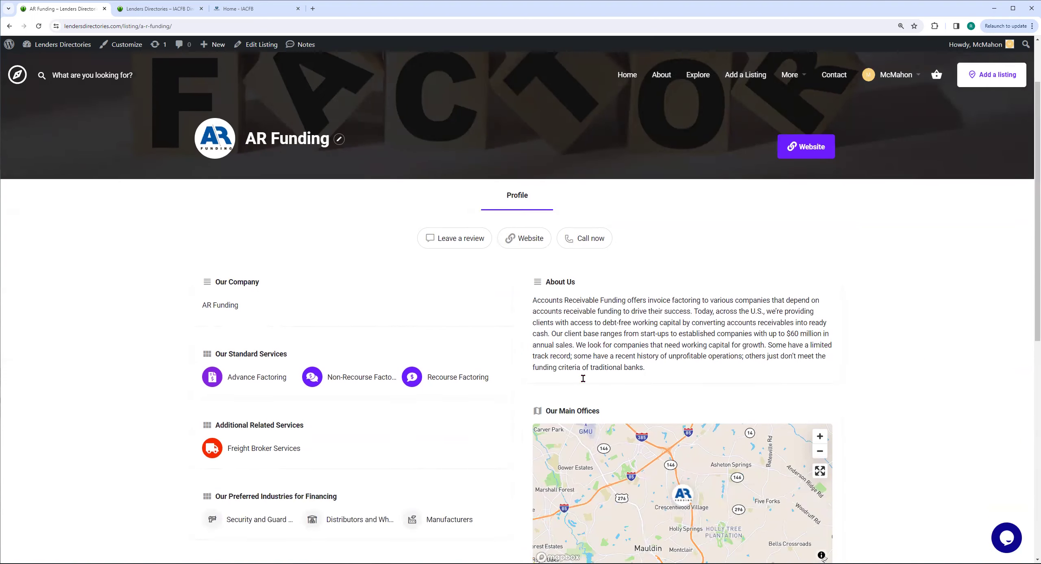
{"action": "scroll", "coordinate": [582, 378], "scroll_direction": "down", "scroll_amount": 7}
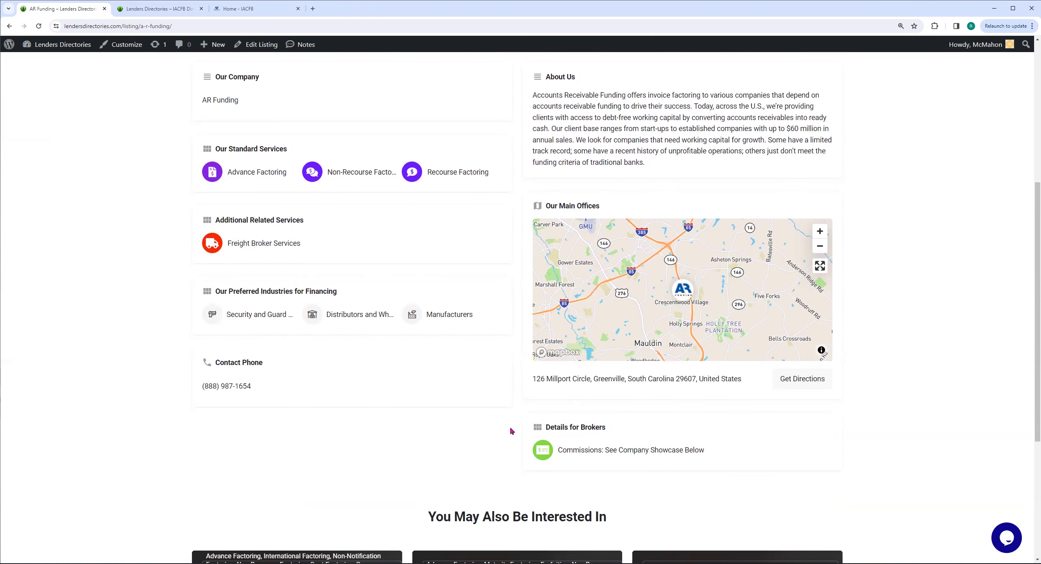
{"action": "scroll", "coordinate": [511, 430], "scroll_direction": "up", "scroll_amount": 7}
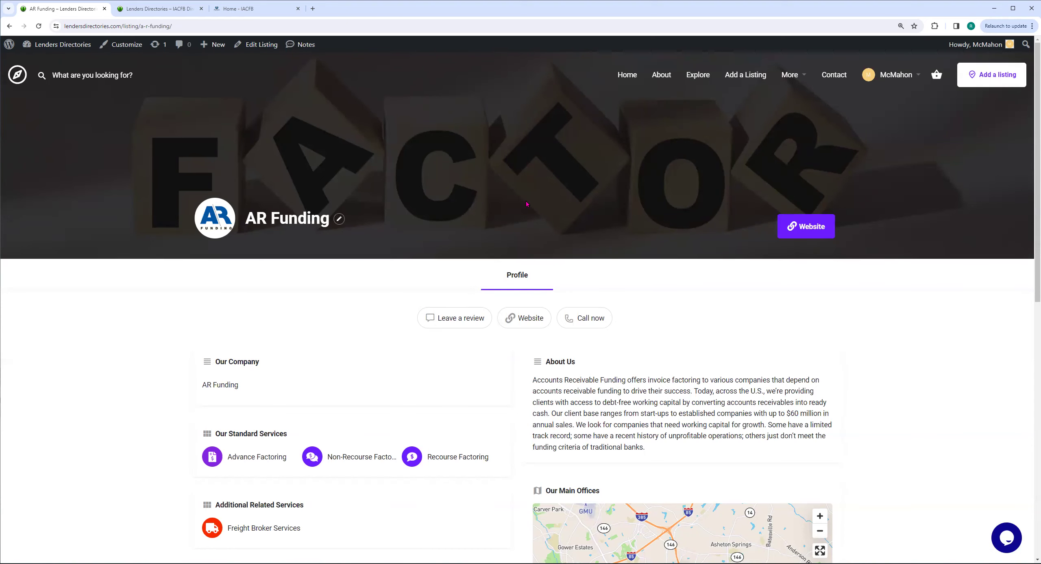
{"action": "left_click", "coordinate": [631, 79]}
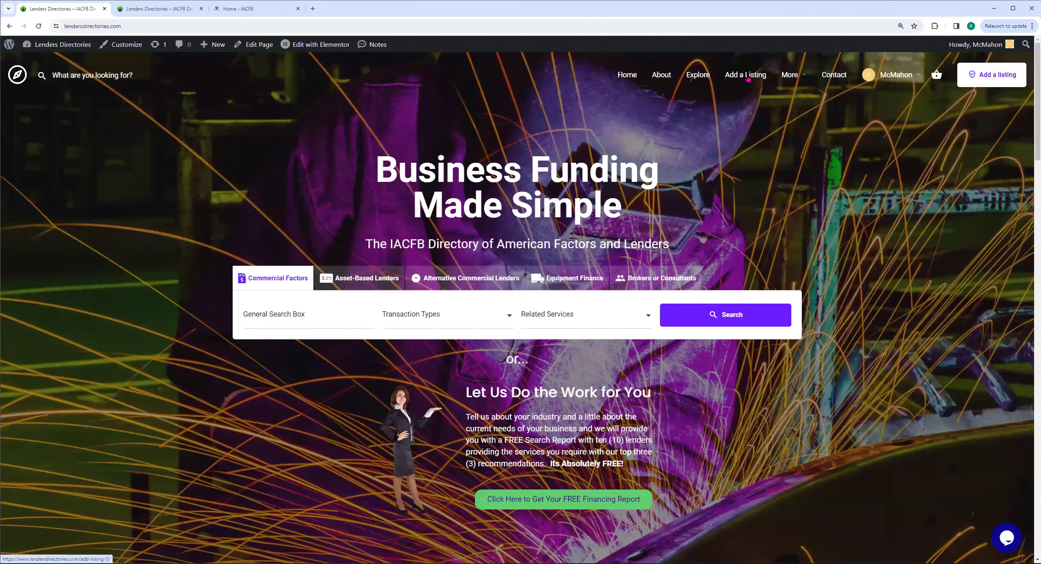
- Go to Add a Listing from the top navigation bar
{"action": "left_click", "coordinate": [747, 76]}
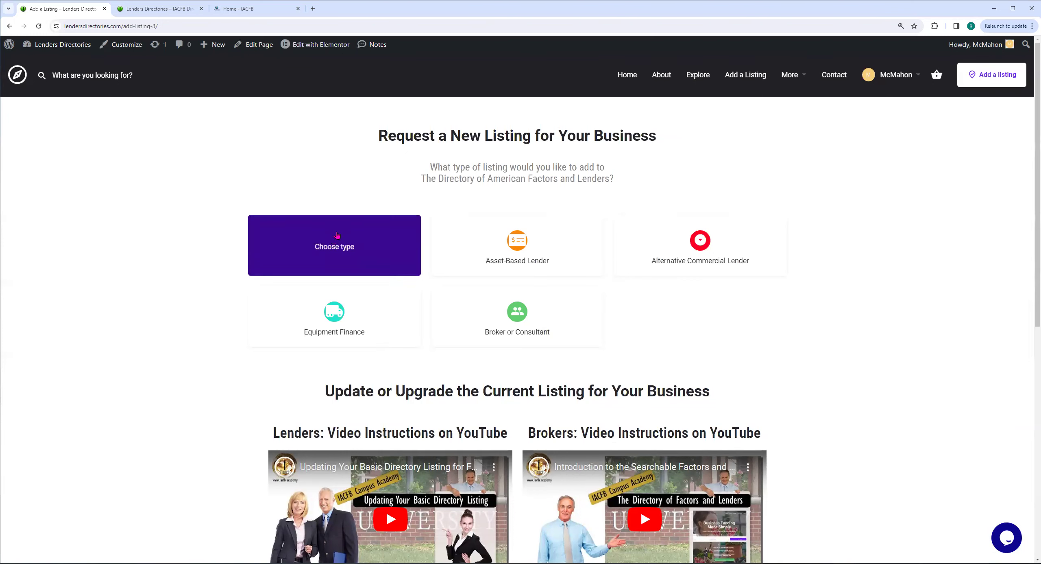
- Choose the Commercial Factor listing type and enter IACFB FACTORS as the company name
{"action": "left_click", "coordinate": [334, 243]}
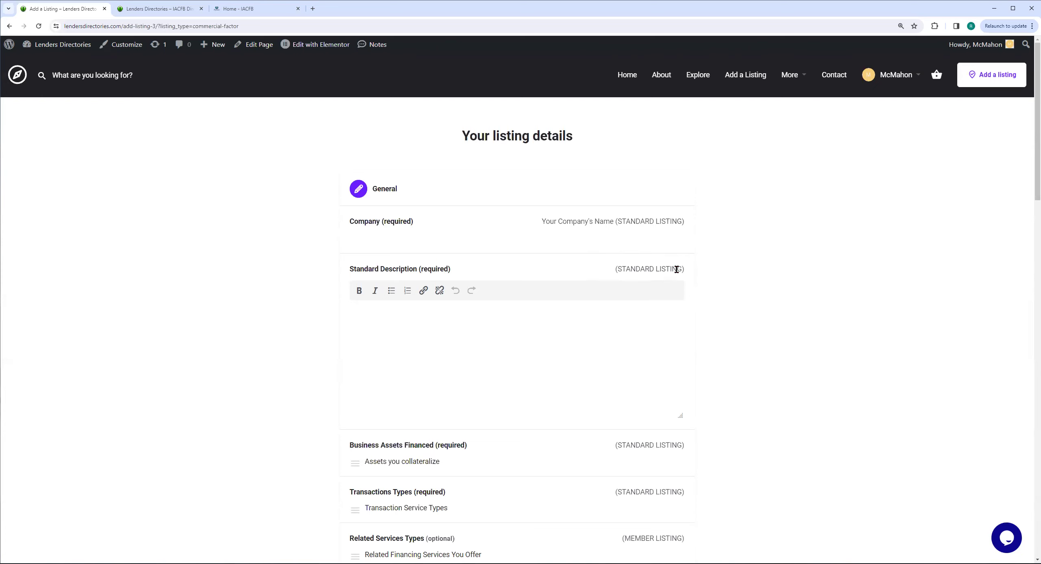
{"action": "scroll", "coordinate": [653, 307], "scroll_direction": "down", "scroll_amount": 4}
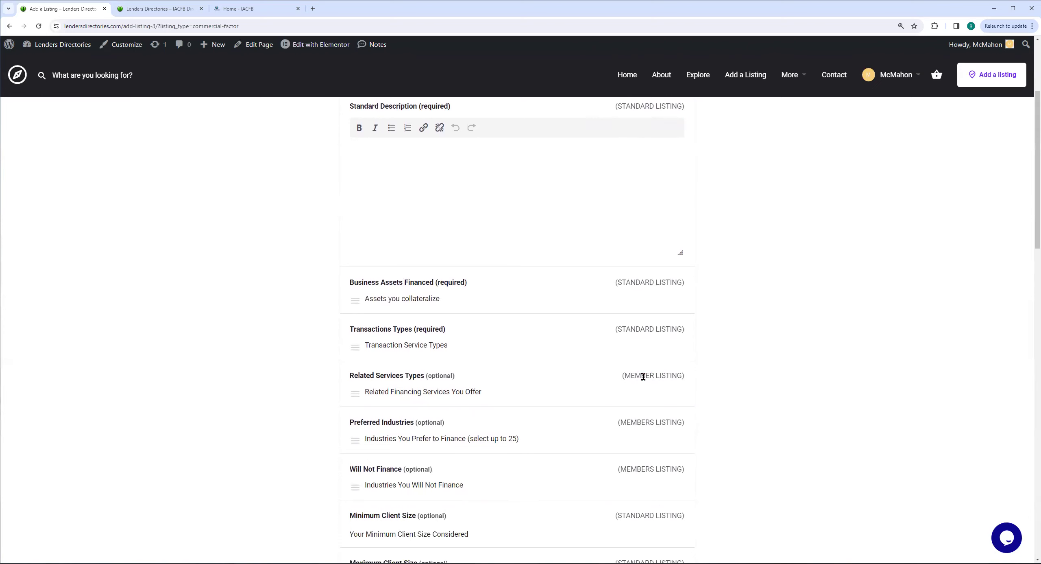
{"action": "scroll", "coordinate": [711, 344], "scroll_direction": "up", "scroll_amount": 4}
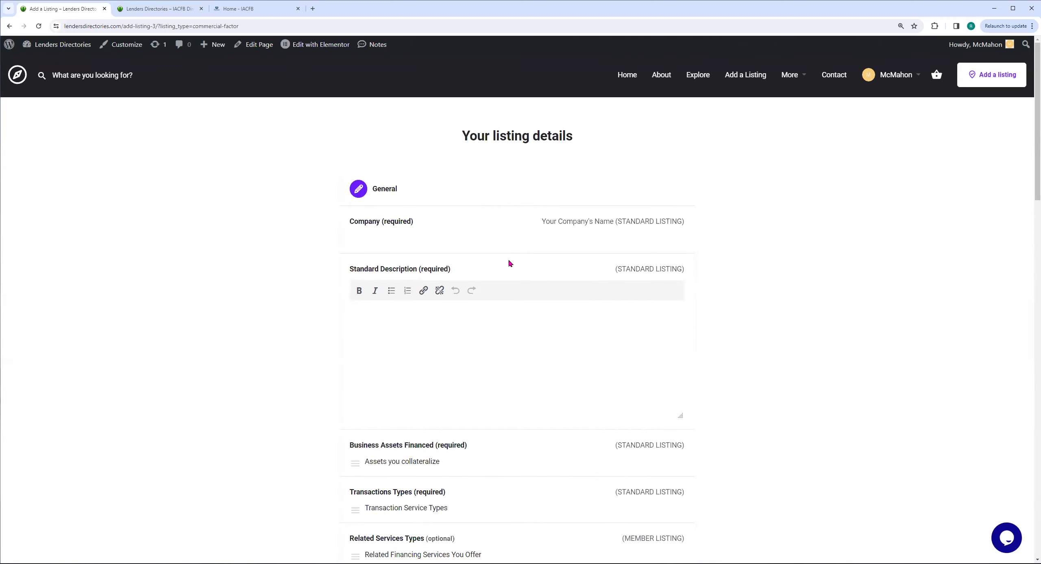
{"action": "left_click", "coordinate": [382, 240]}
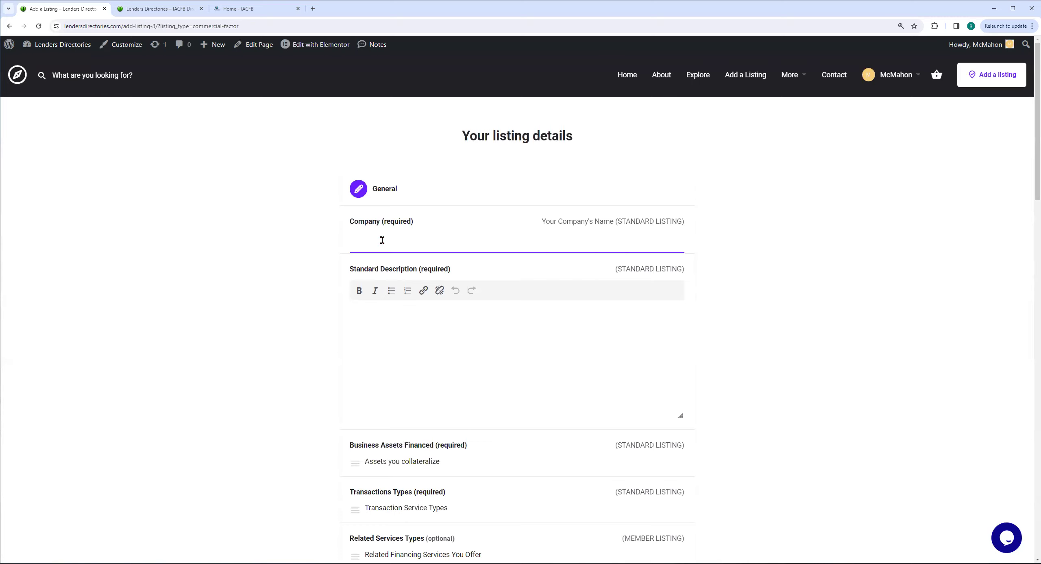
{"action": "type", "text": "ACFB FACTORS"}
- Copy the selected factoring paragraph from the Home - IACFB tab and return to the listing tab
{"action": "left_click", "coordinate": [273, 10]}
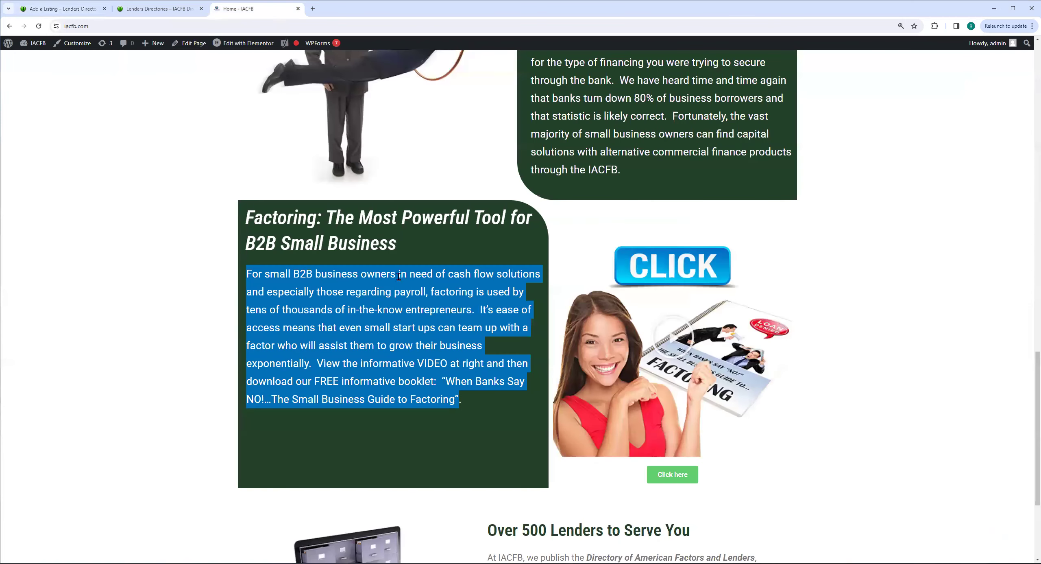
{"action": "right_click", "coordinate": [377, 308]}
{"action": "left_click", "coordinate": [384, 319]}
{"action": "left_click", "coordinate": [156, 12]}
- Paste the copied factoring paragraph into the empty Standard Description editor
{"action": "left_click", "coordinate": [72, 13]}
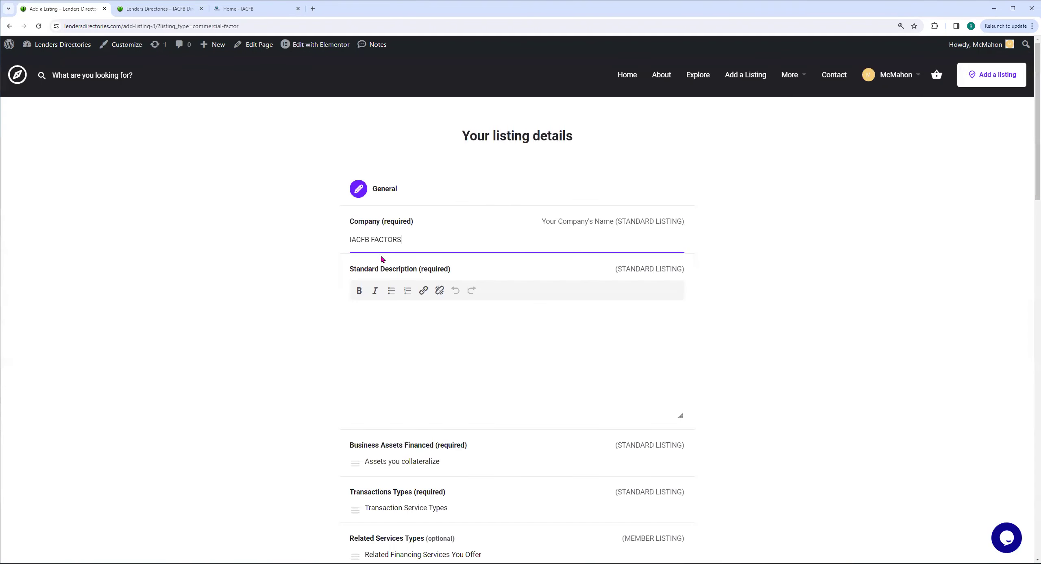
{"action": "left_click", "coordinate": [395, 314]}
{"action": "right_click", "coordinate": [396, 314]}
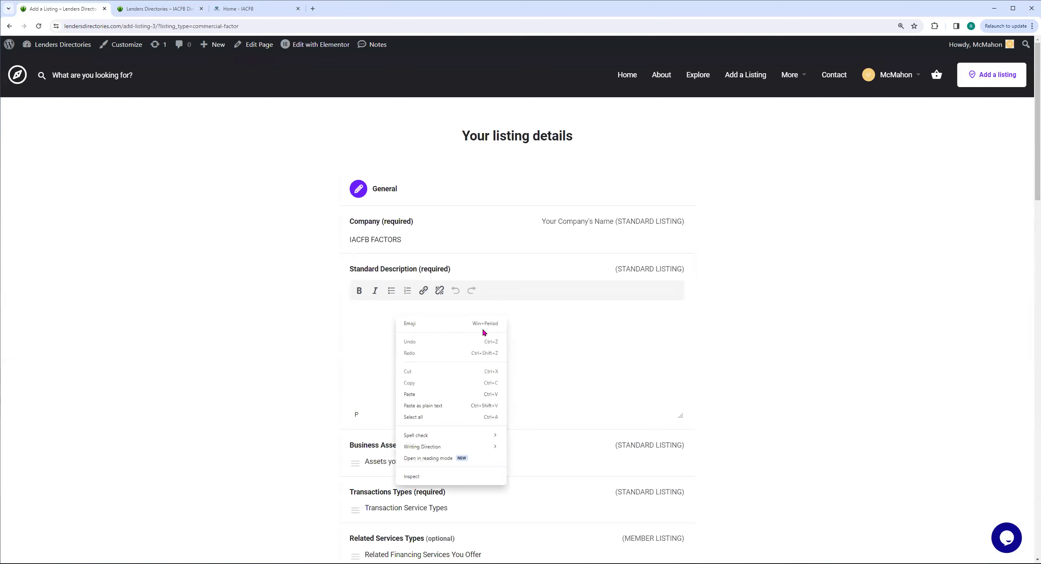
{"action": "left_click", "coordinate": [410, 394]}
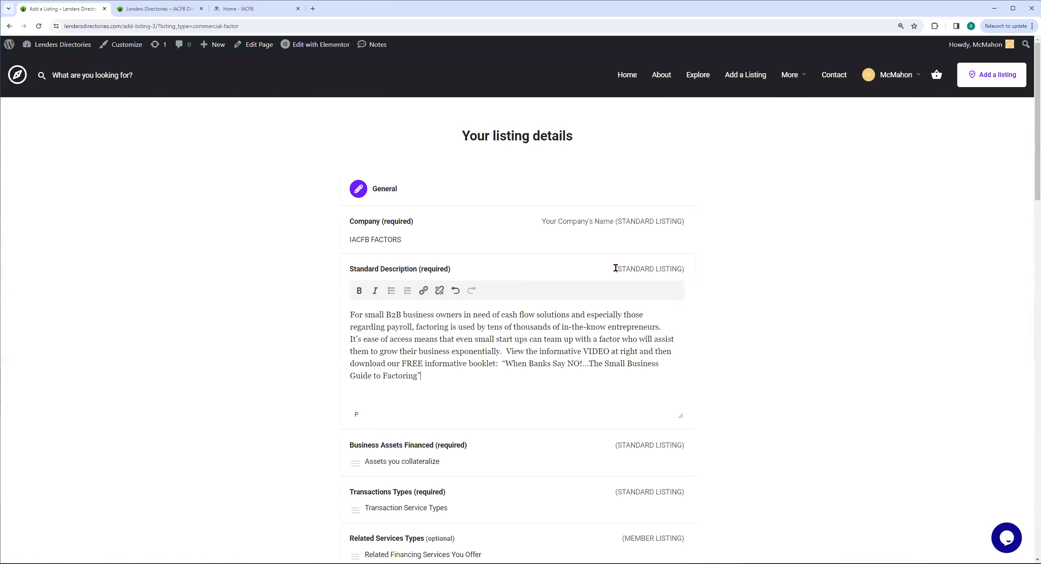
{"action": "scroll", "coordinate": [629, 300], "scroll_direction": "down", "scroll_amount": 2}
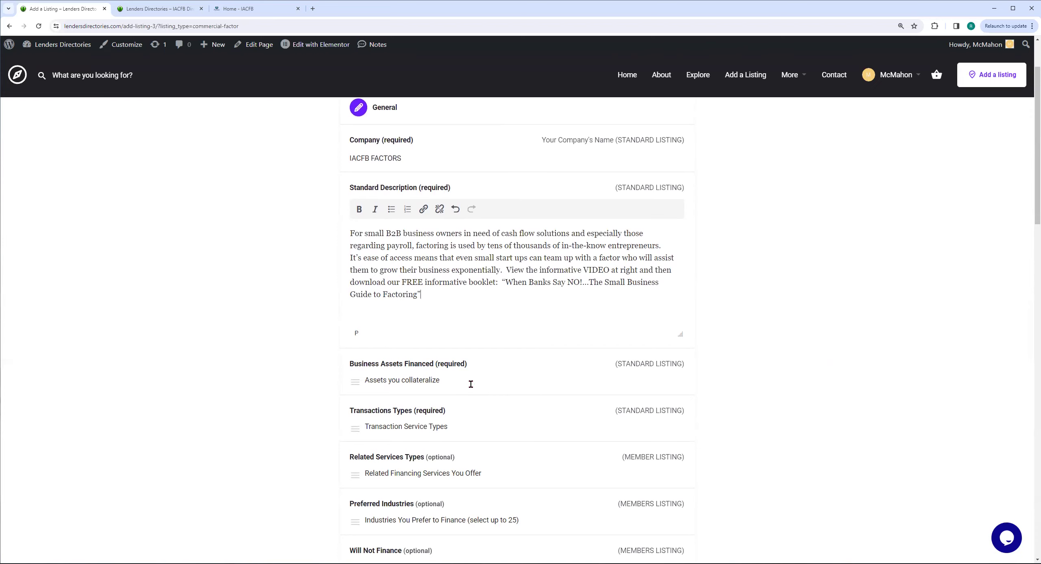
- Pick Accounts Receivable, then Purchase Orders, from the Business Assets Financed dropdown
{"action": "left_click", "coordinate": [452, 379]}
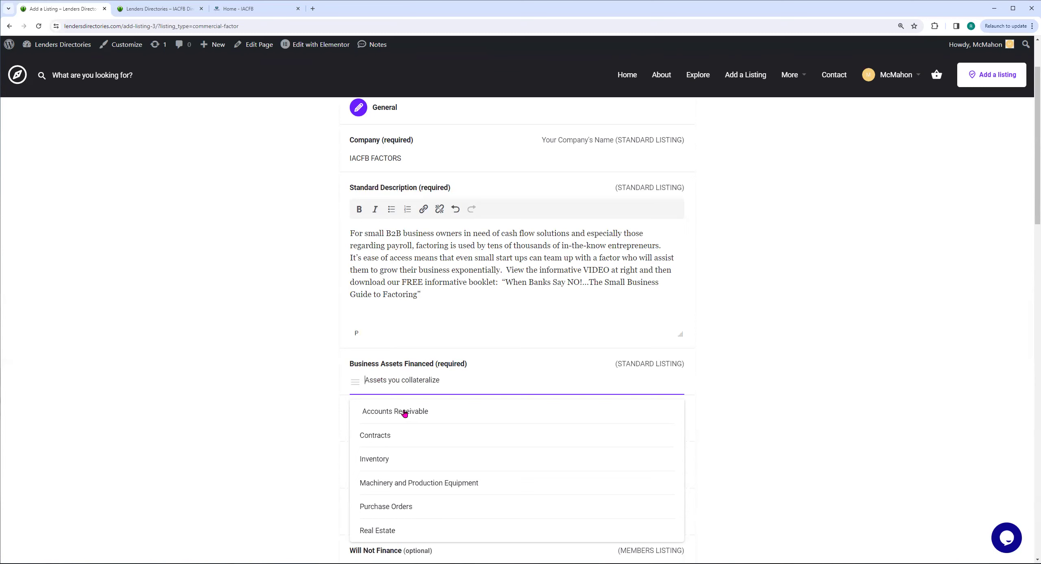
{"action": "left_click", "coordinate": [404, 413]}
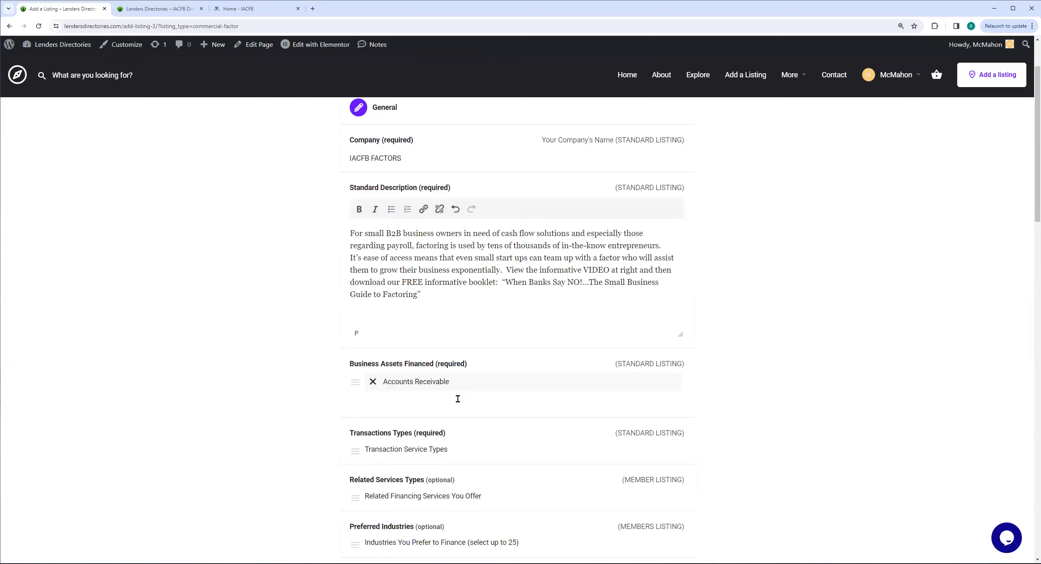
{"action": "left_click", "coordinate": [467, 389]}
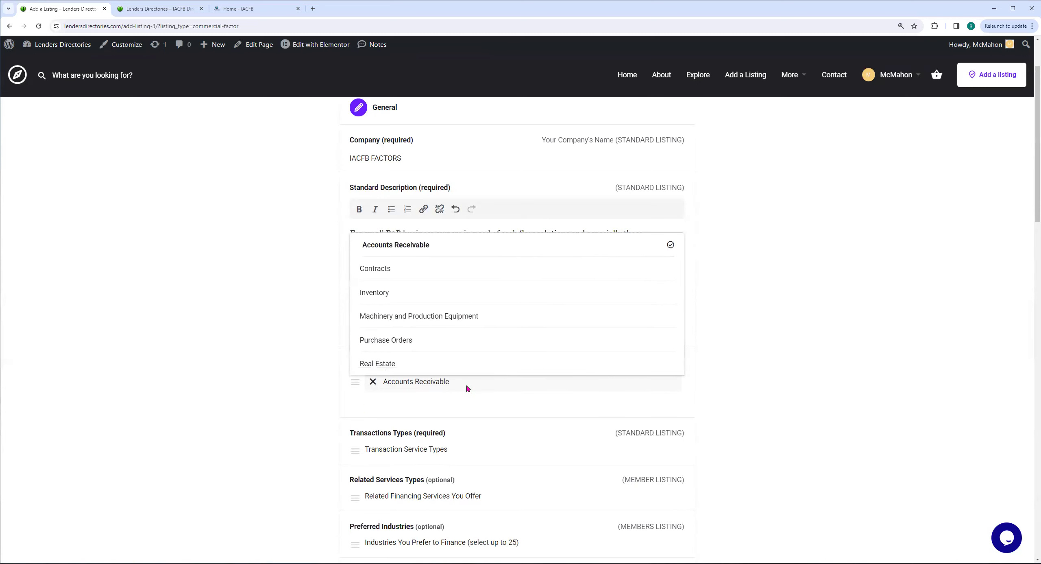
{"action": "left_click", "coordinate": [394, 342]}
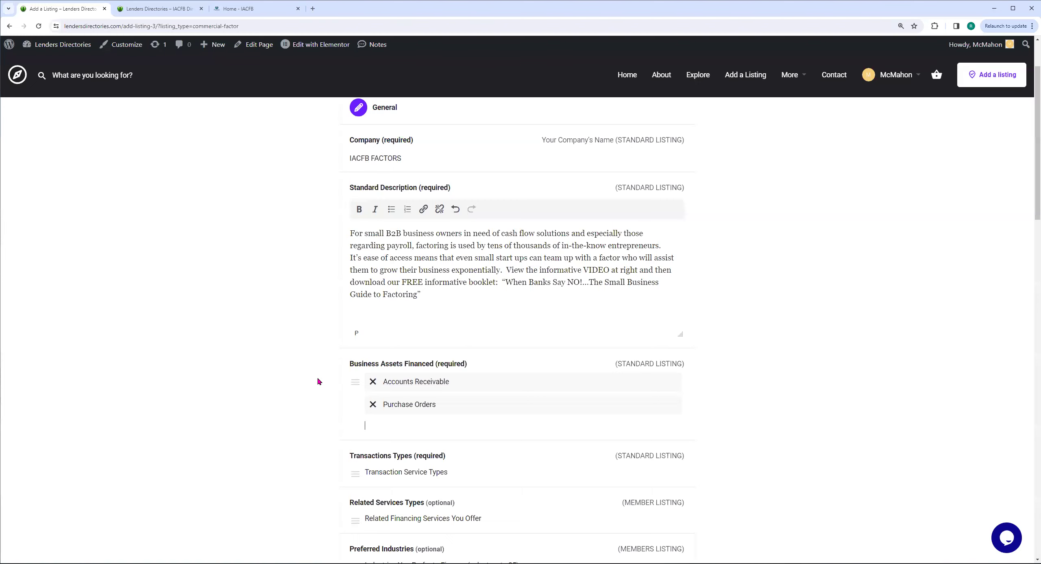
{"action": "scroll", "coordinate": [302, 368], "scroll_direction": "down", "scroll_amount": 3}
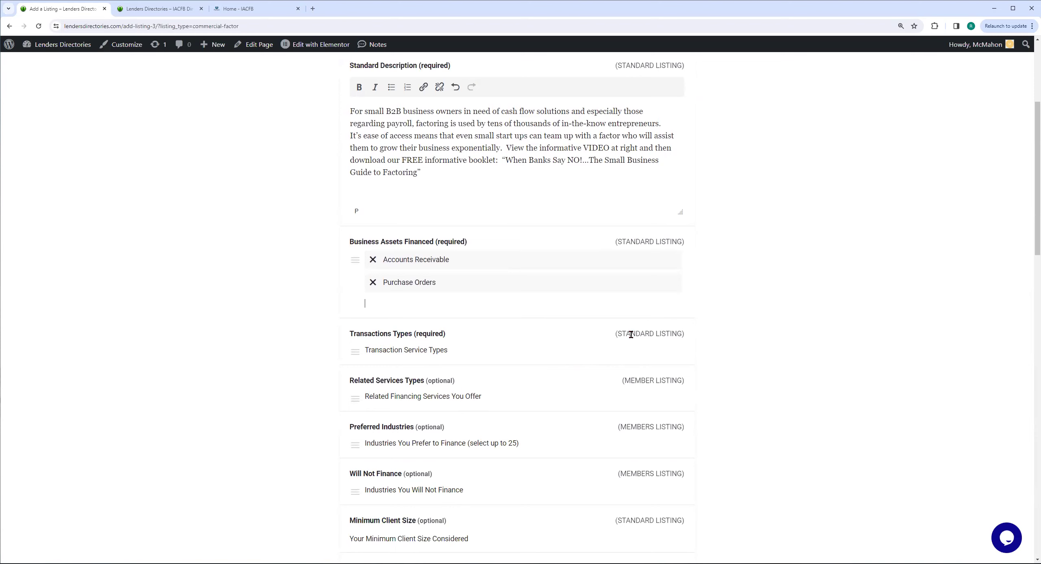
- Choose Advance, Non-Recourse and Recourse Factoring from the Transactions Types dropdown
{"action": "left_click", "coordinate": [402, 352]}
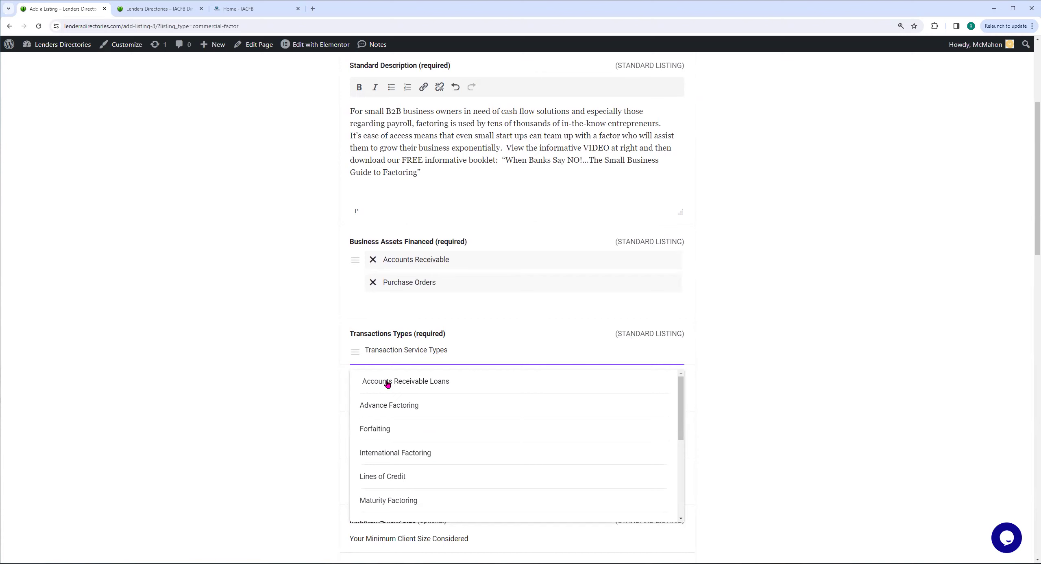
{"action": "left_click", "coordinate": [384, 404]}
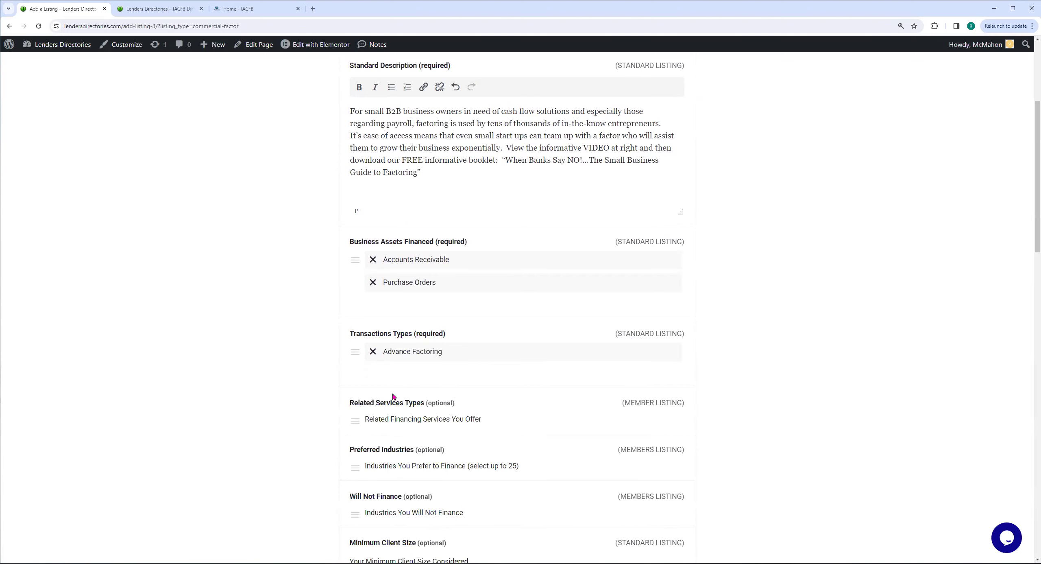
{"action": "left_click", "coordinate": [461, 353]}
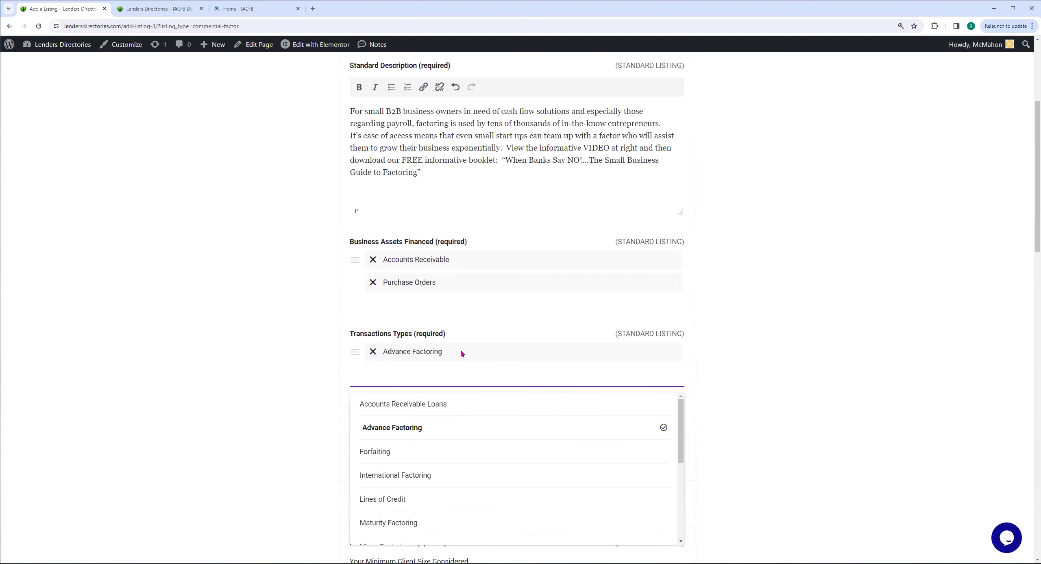
{"action": "scroll", "coordinate": [455, 442], "scroll_direction": "down", "scroll_amount": 2}
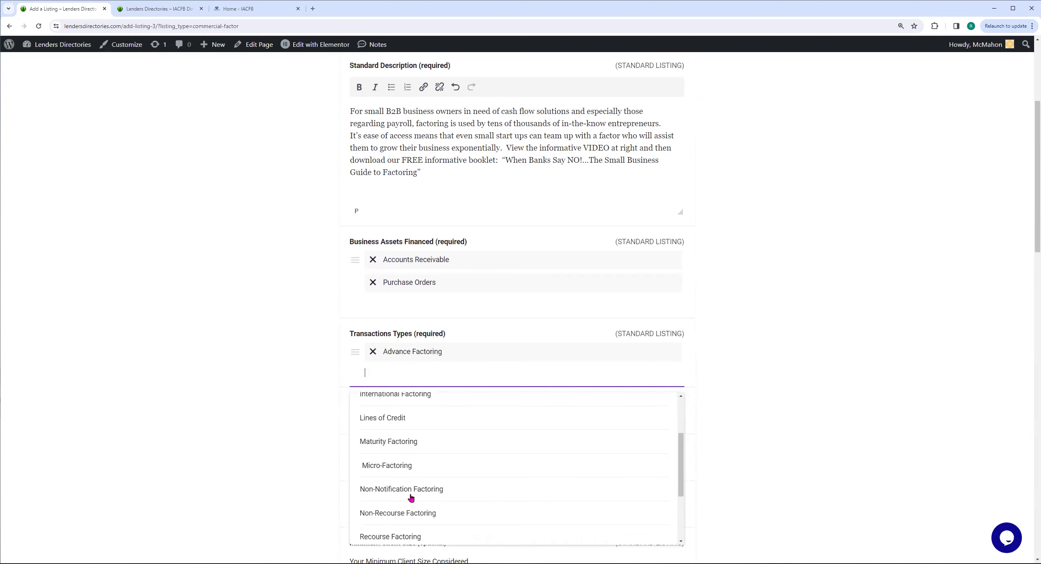
{"action": "left_click", "coordinate": [396, 514]}
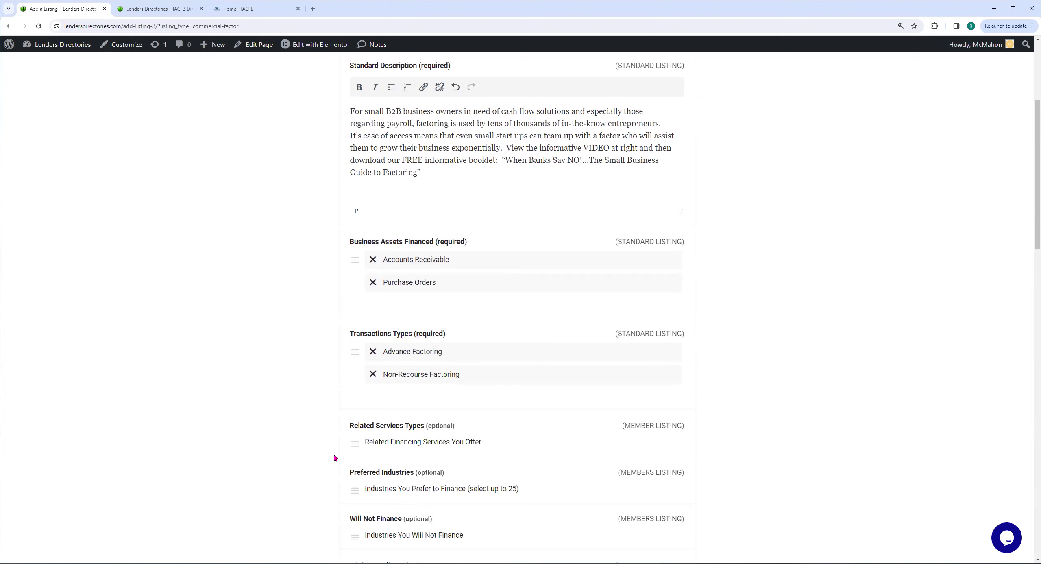
{"action": "left_click", "coordinate": [409, 394]}
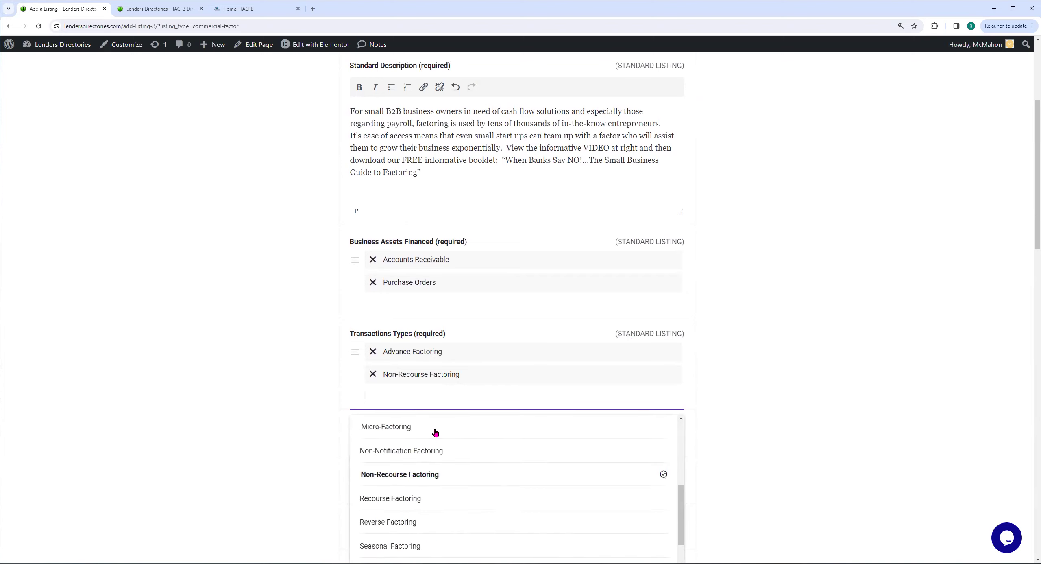
{"action": "scroll", "coordinate": [435, 432], "scroll_direction": "down", "scroll_amount": 3}
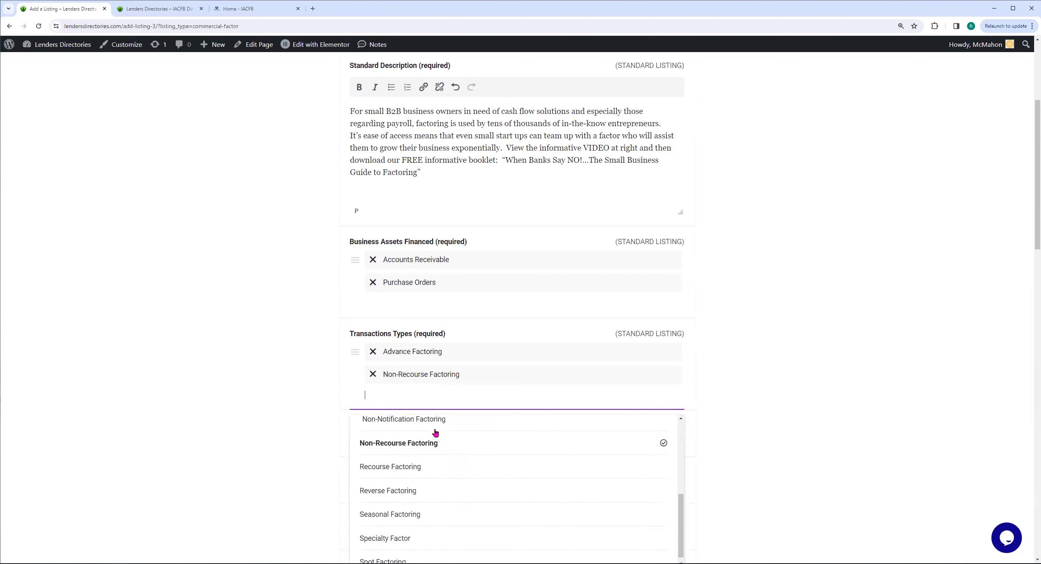
{"action": "left_click", "coordinate": [398, 462]}
{"action": "scroll", "coordinate": [472, 421], "scroll_direction": "down", "scroll_amount": 1}
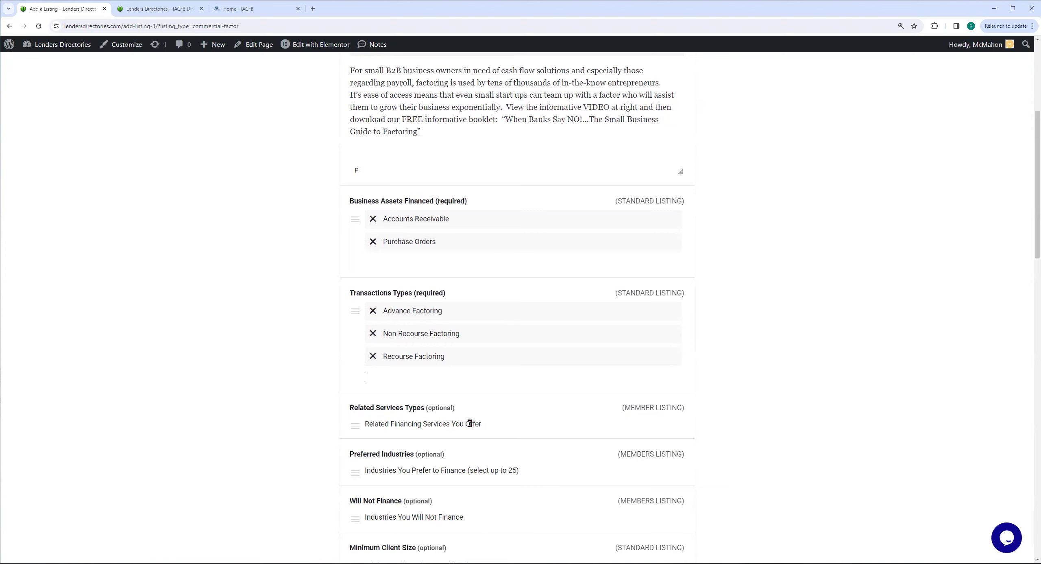
{"action": "left_click", "coordinate": [469, 423]}
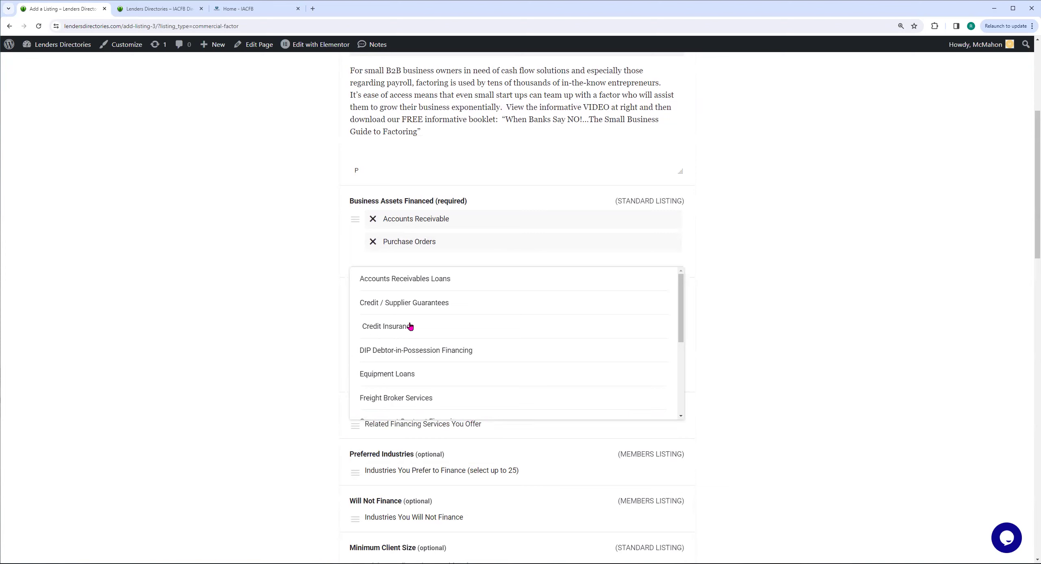
{"action": "left_click", "coordinate": [728, 383]}
{"action": "scroll", "coordinate": [541, 456], "scroll_direction": "down", "scroll_amount": 1}
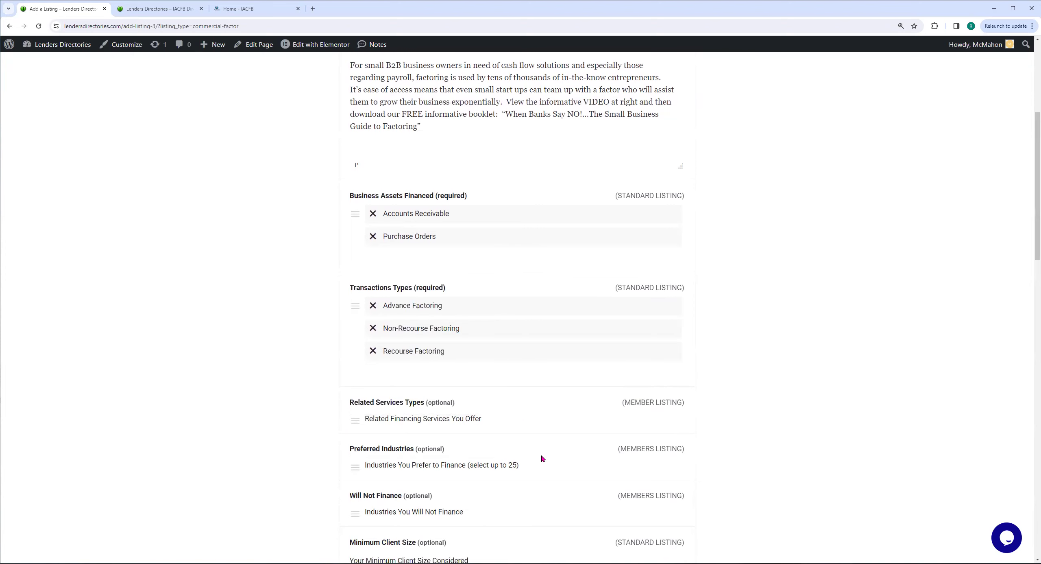
{"action": "scroll", "coordinate": [541, 458], "scroll_direction": "down", "scroll_amount": 2}
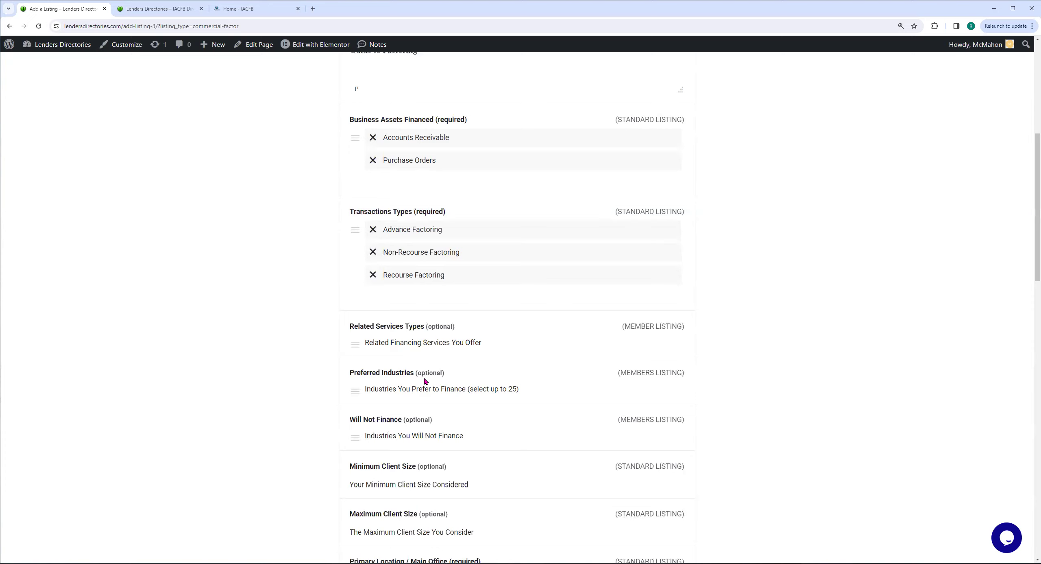
{"action": "left_click", "coordinate": [395, 391]}
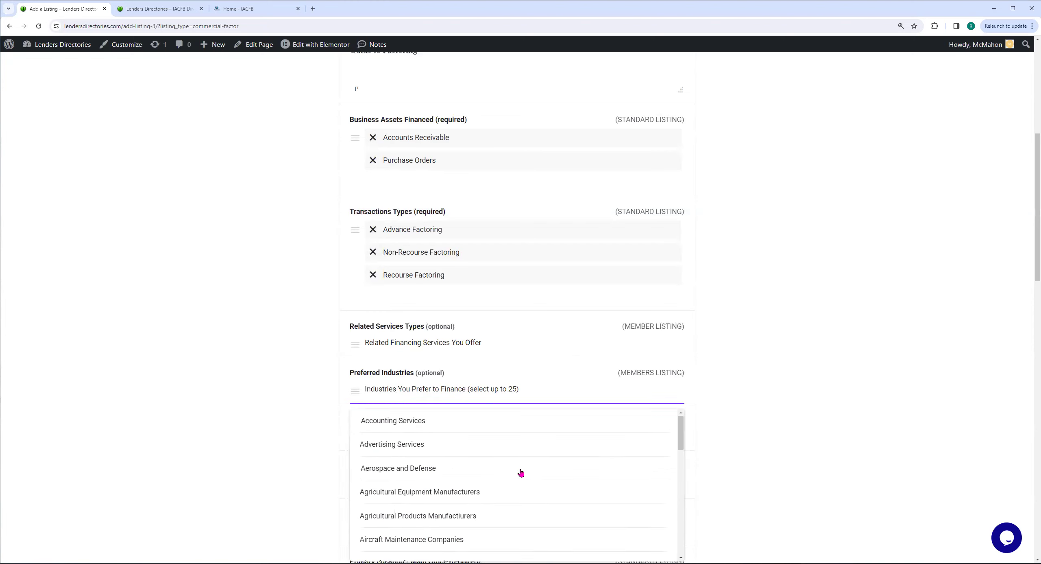
{"action": "scroll", "coordinate": [520, 470], "scroll_direction": "down", "scroll_amount": 1}
{"action": "scroll", "coordinate": [519, 470], "scroll_direction": "down", "scroll_amount": 8}
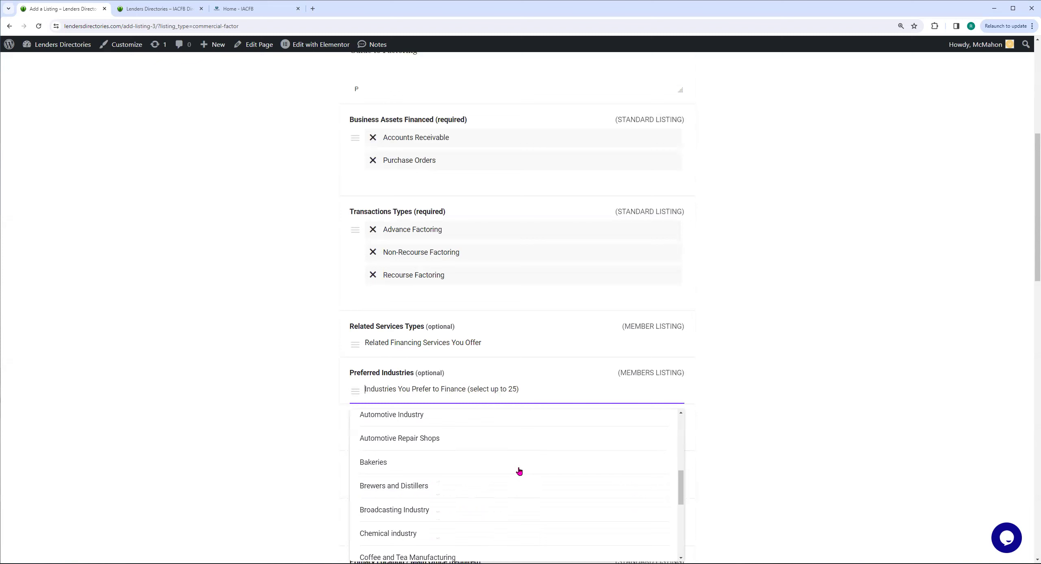
{"action": "scroll", "coordinate": [519, 471], "scroll_direction": "down", "scroll_amount": 3}
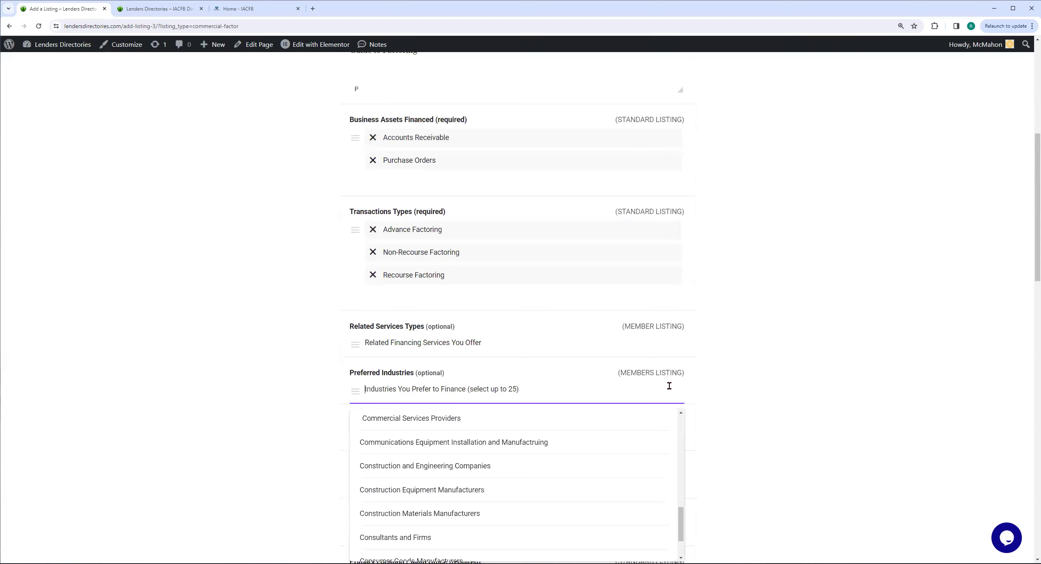
{"action": "left_click", "coordinate": [697, 392]}
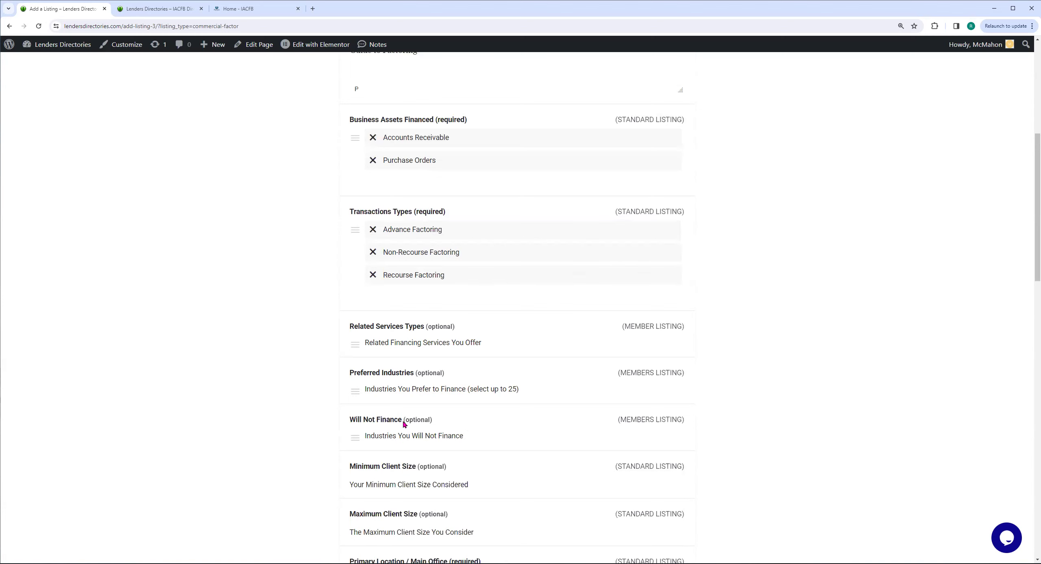
- Enter 10,000 as the Minimum Client Size and 2,000,000 as the Maximum Client Size
{"action": "scroll", "coordinate": [404, 423], "scroll_direction": "down", "scroll_amount": 4}
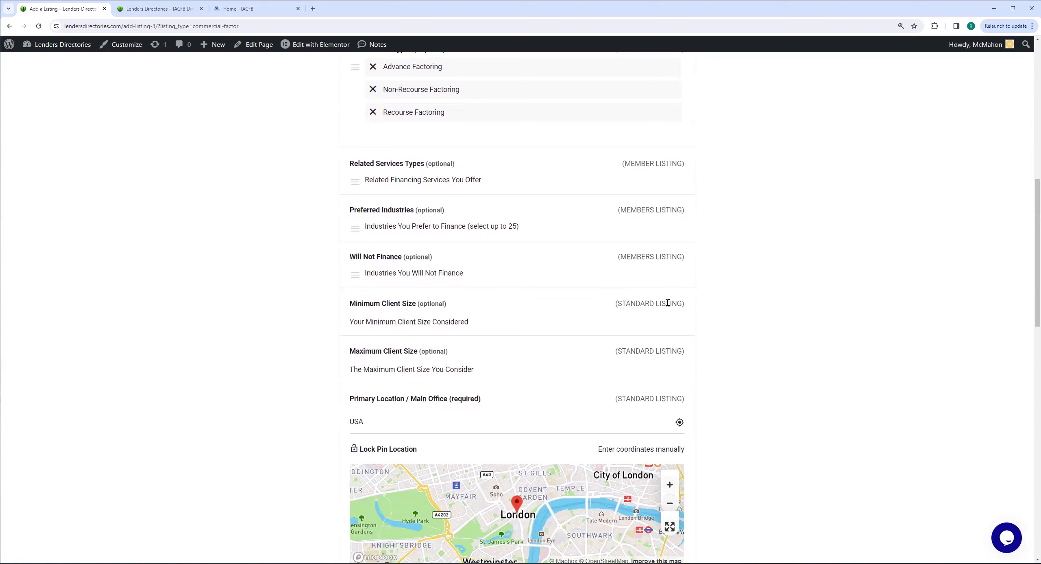
{"action": "left_click", "coordinate": [387, 321]}
{"action": "type", "text": "10"}
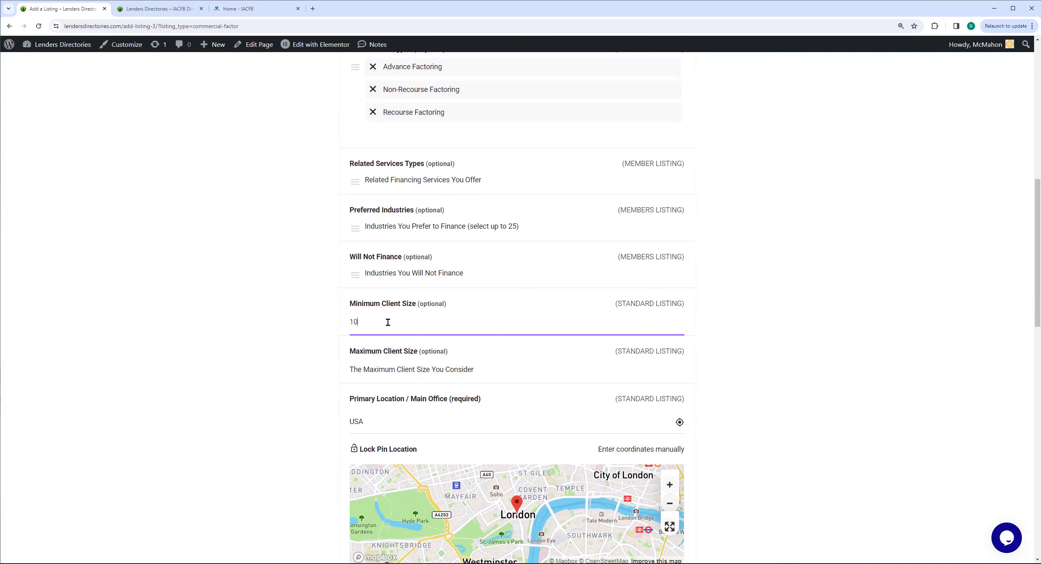
{"action": "type", "text": ",000"}
{"action": "left_click", "coordinate": [370, 368]}
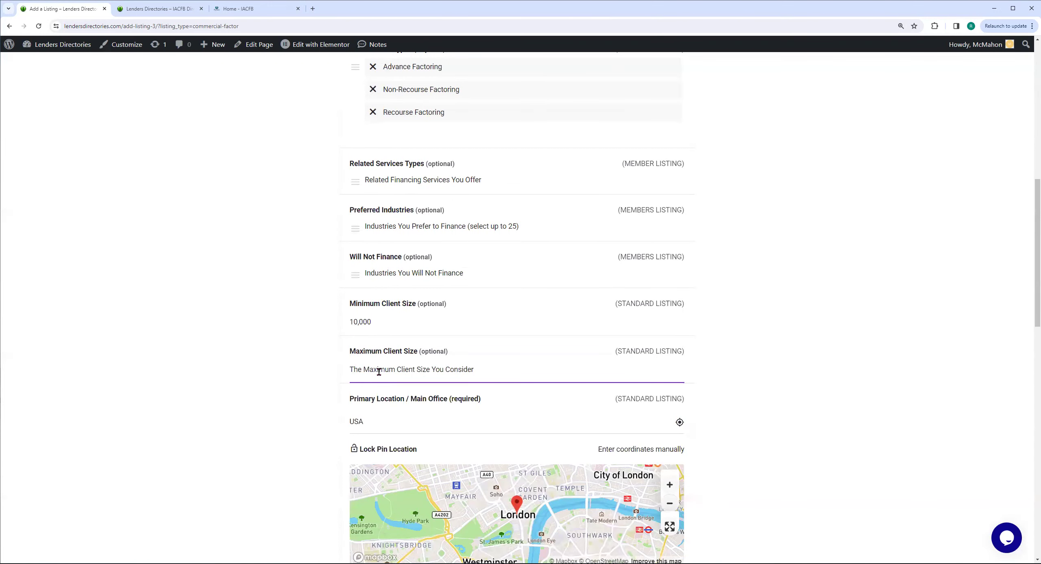
{"action": "type", "text": "2,"}
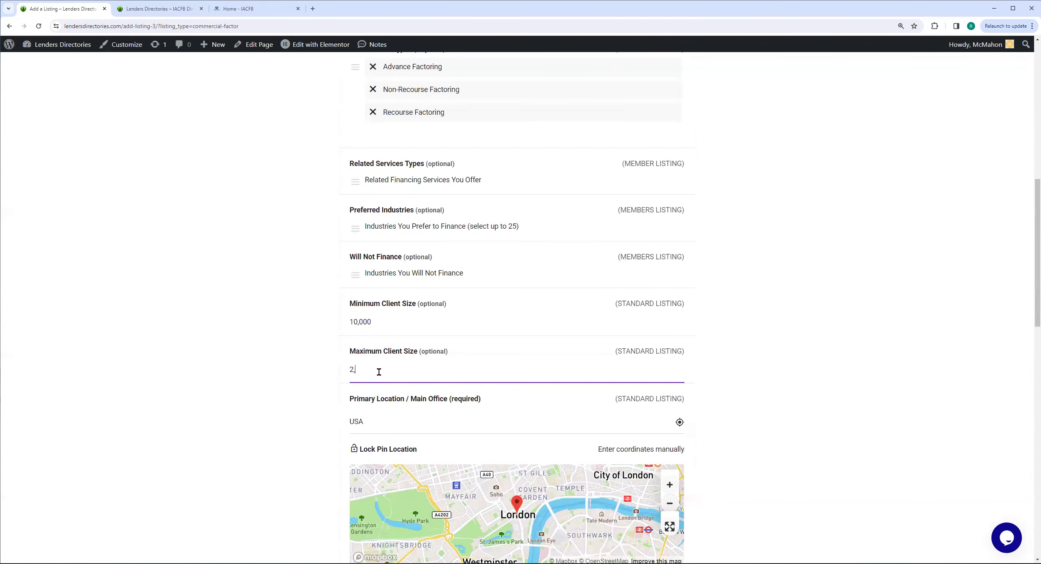
{"action": "type", "text": "000,000"}
- Set Primary Location to 11000 Metro Pkwy by choosing the Fort Myers, Florida 33966 suggestion
{"action": "left_click", "coordinate": [418, 425]}
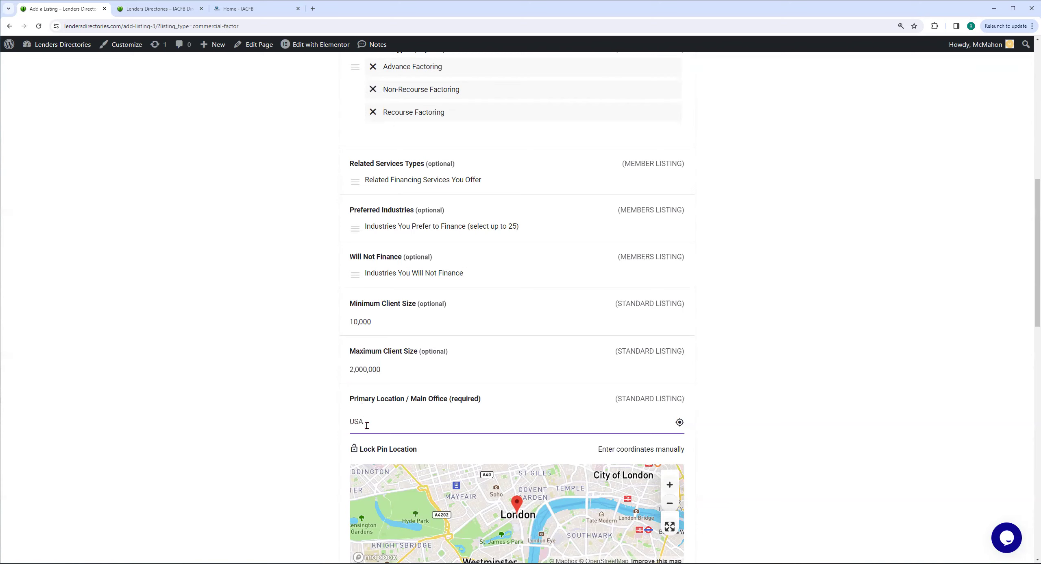
{"action": "type", "text": "1100"}
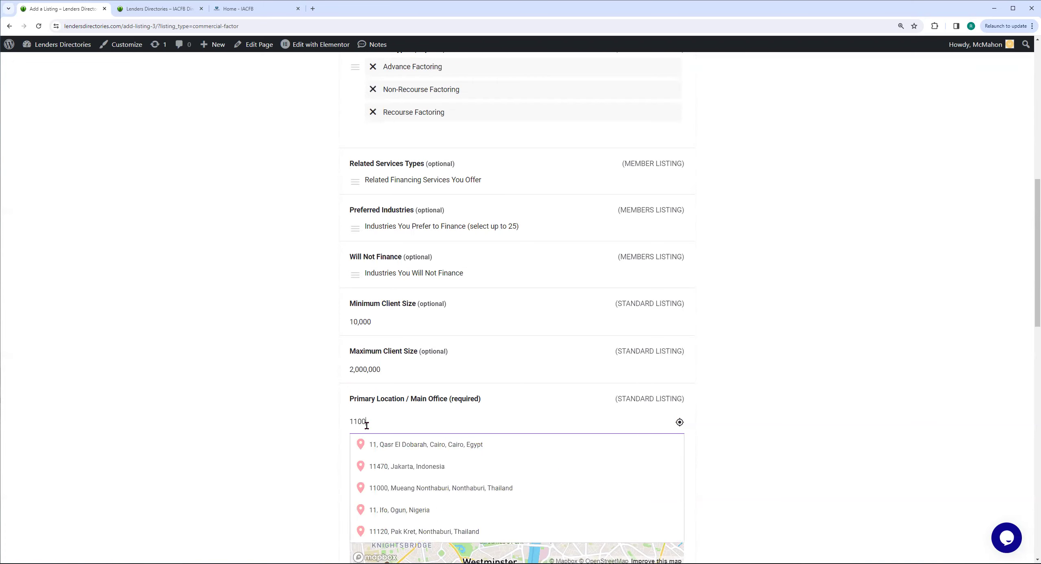
{"action": "type", "text": "0 Me"}
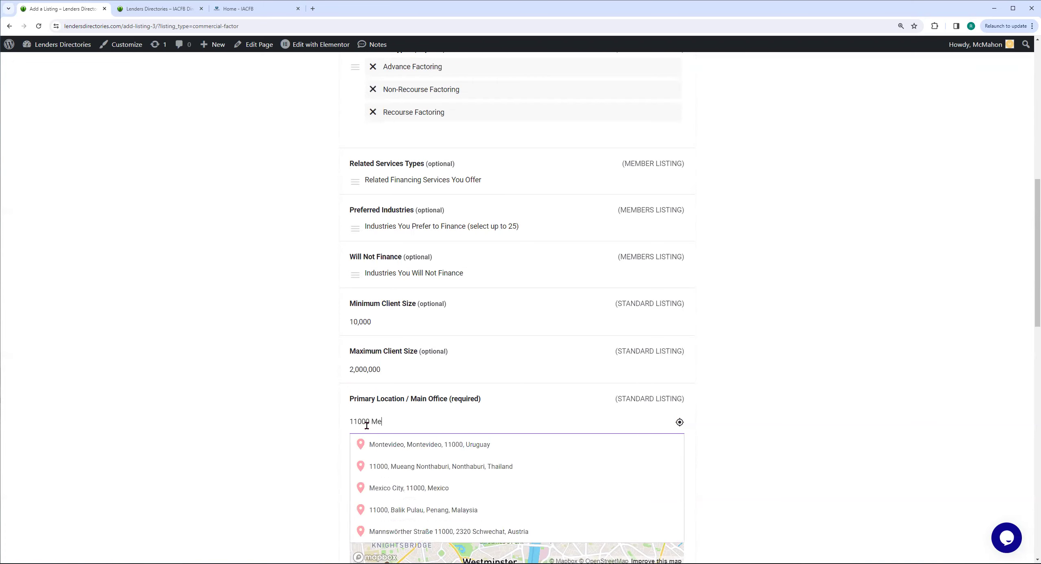
{"action": "type", "text": "tro Pkwy"}
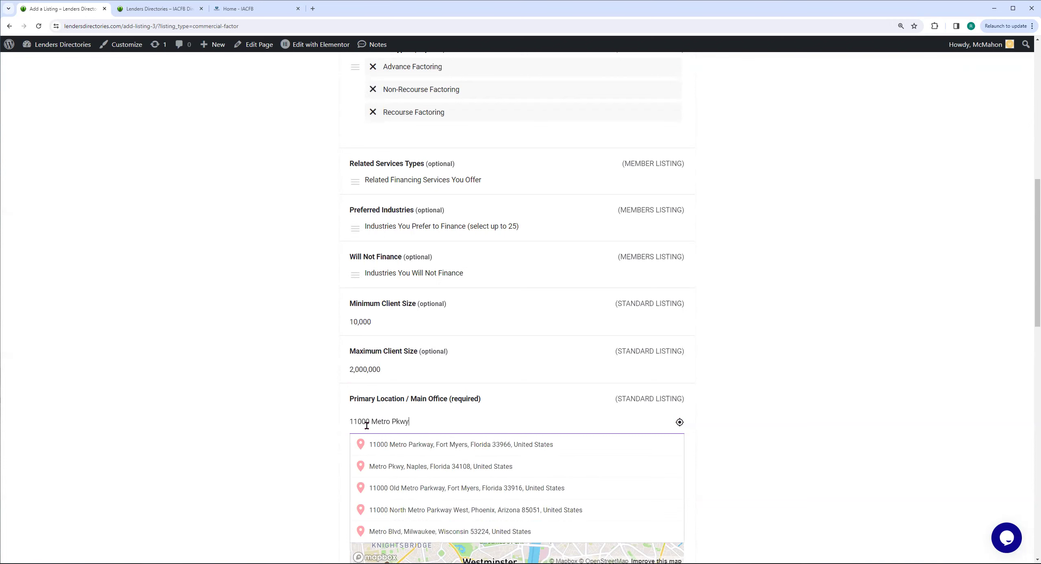
{"action": "left_click", "coordinate": [411, 446]}
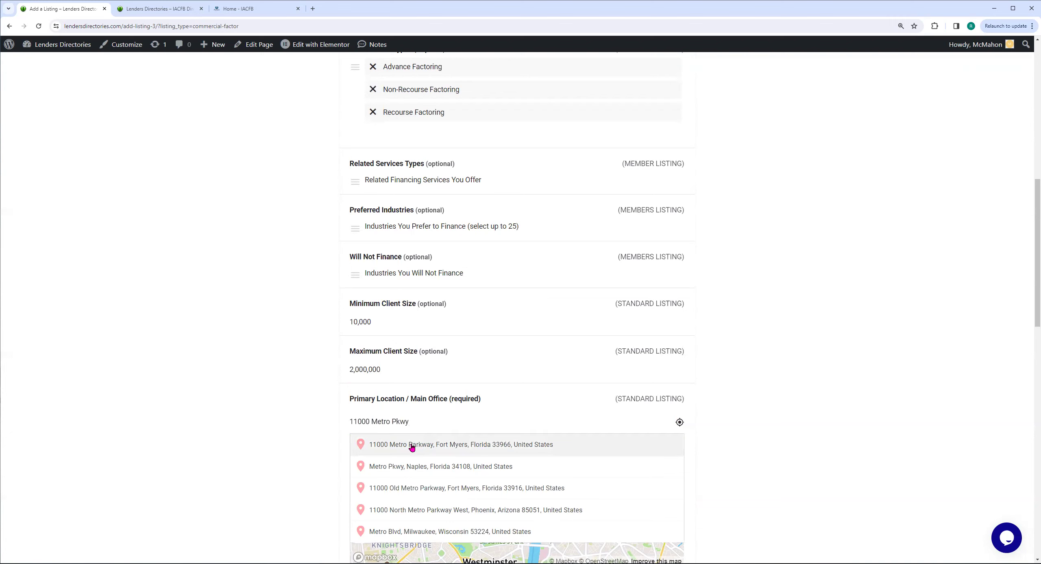
{"action": "scroll", "coordinate": [301, 408], "scroll_direction": "down", "scroll_amount": 2}
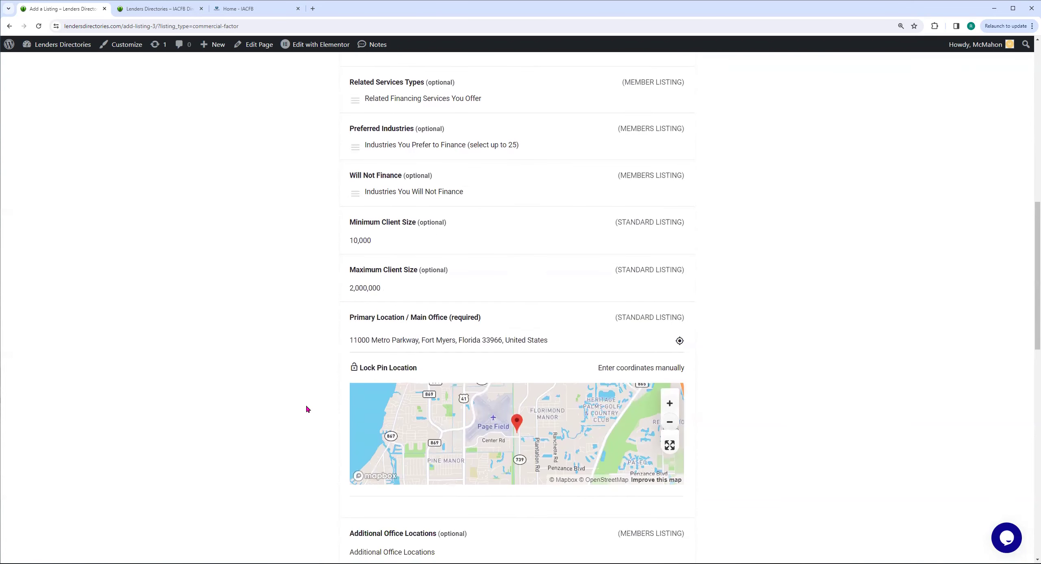
{"action": "scroll", "coordinate": [307, 409], "scroll_direction": "down", "scroll_amount": 2}
{"action": "scroll", "coordinate": [432, 451], "scroll_direction": "down", "scroll_amount": 2}
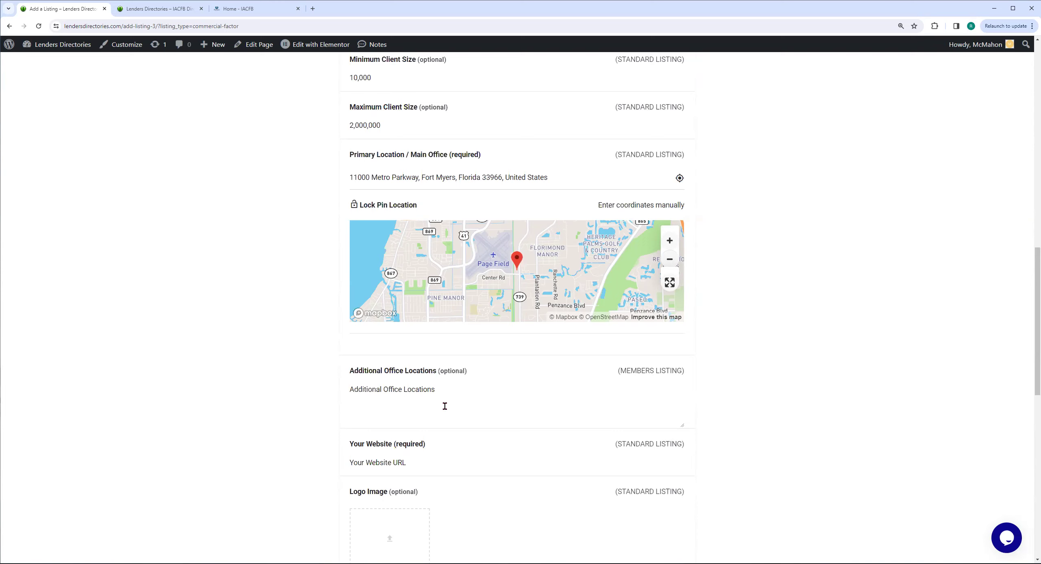
{"action": "left_click", "coordinate": [362, 392]}
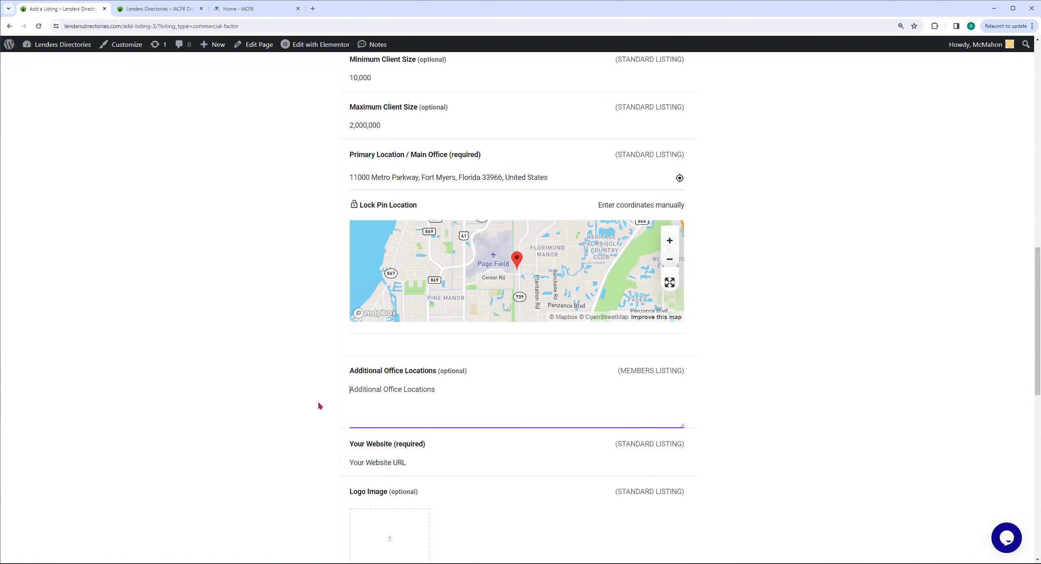
{"action": "scroll", "coordinate": [319, 405], "scroll_direction": "down", "scroll_amount": 1}
{"action": "scroll", "coordinate": [319, 405], "scroll_direction": "down", "scroll_amount": 2}
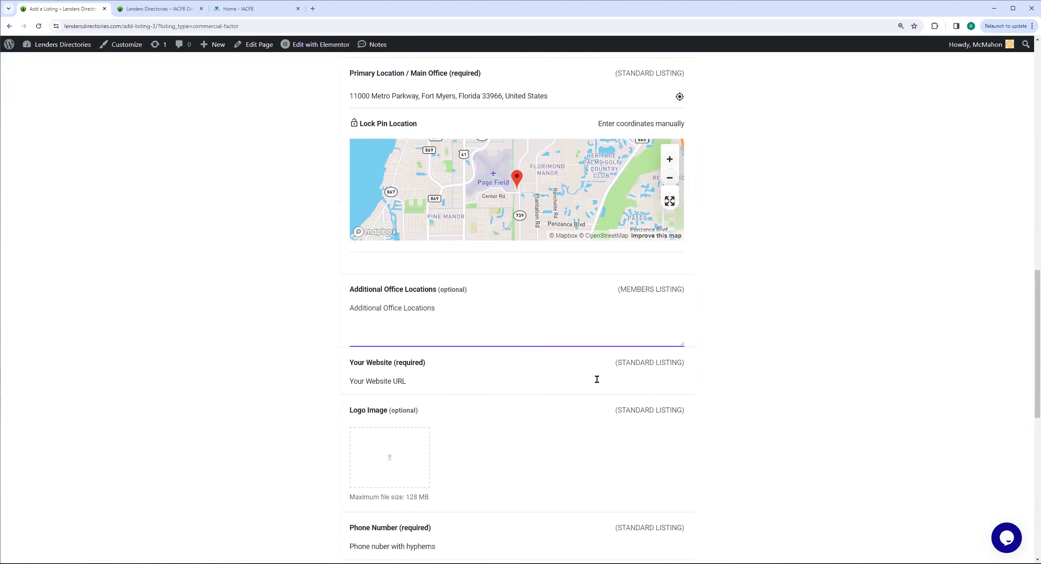
{"action": "left_click", "coordinate": [399, 380]}
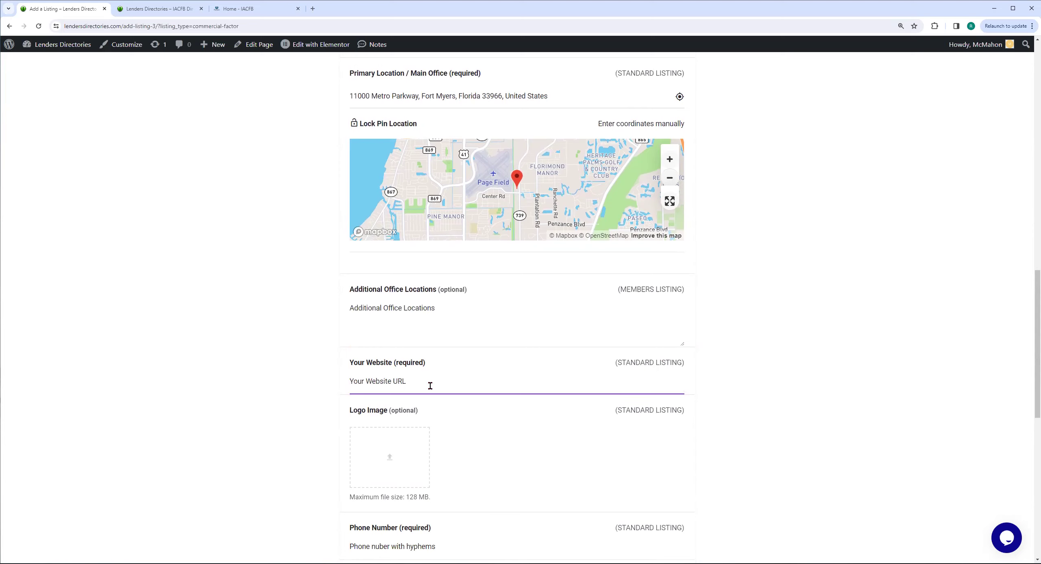
{"action": "type", "text": "http://www.iacfb.com"}
{"action": "left_click", "coordinate": [432, 413]}
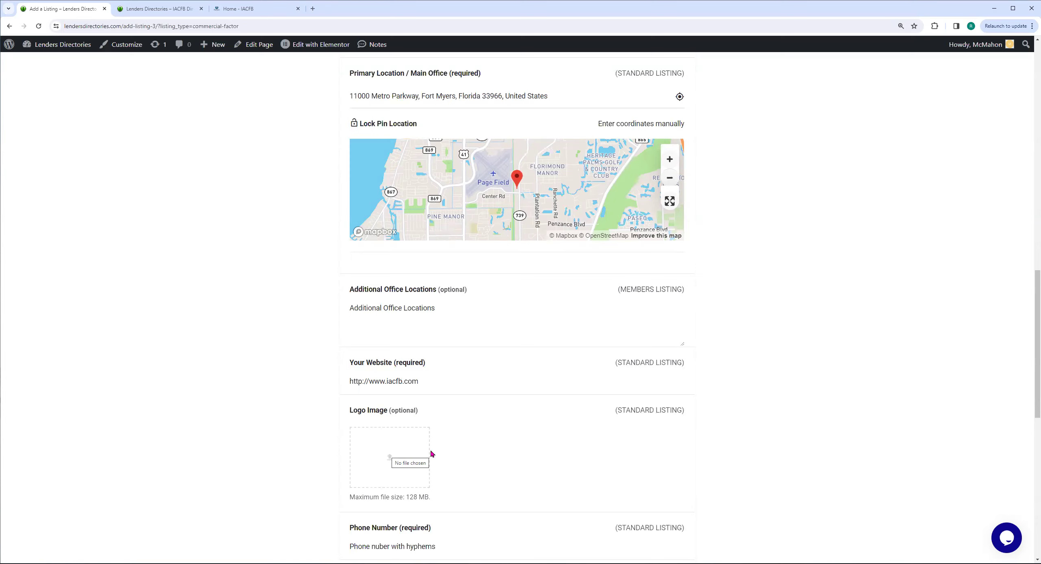
{"action": "scroll", "coordinate": [465, 429], "scroll_direction": "down", "scroll_amount": 1}
{"action": "scroll", "coordinate": [465, 429], "scroll_direction": "down", "scroll_amount": 4}
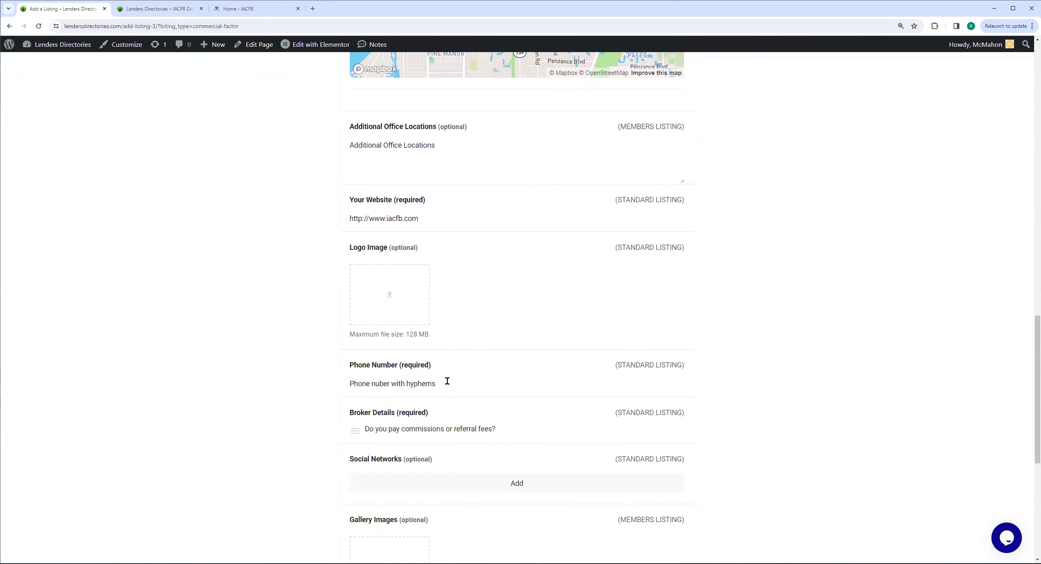
{"action": "left_click", "coordinate": [406, 383]}
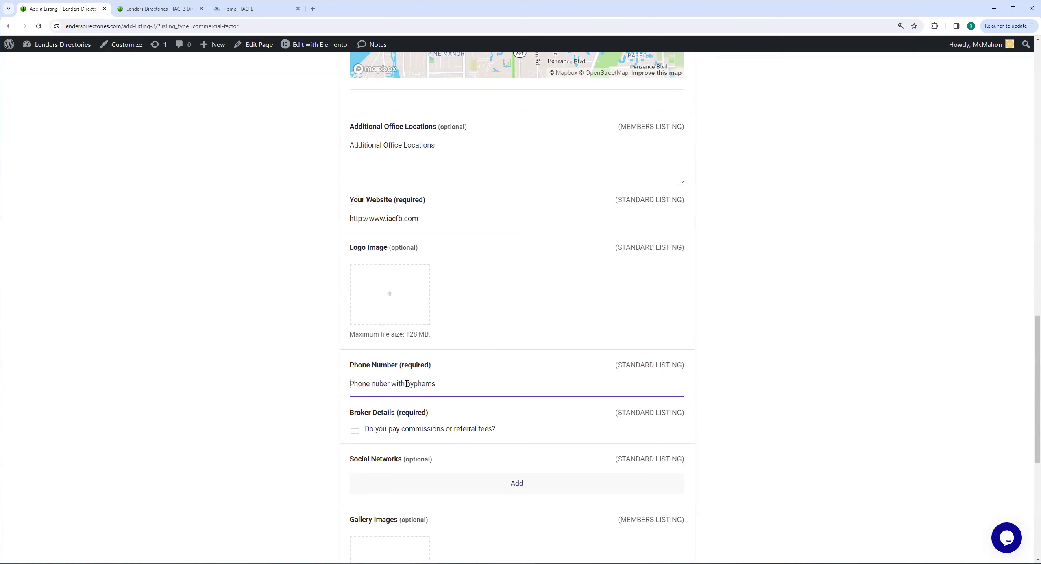
- Set Broker Details to Pays for Referrals and Training Program
{"action": "left_click", "coordinate": [459, 430]}
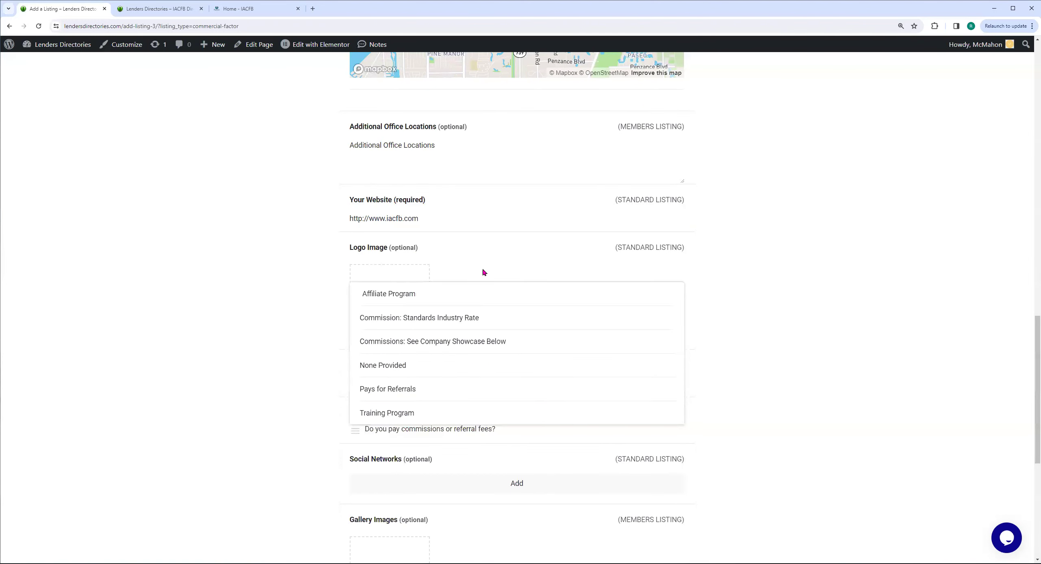
{"action": "left_click", "coordinate": [880, 384]}
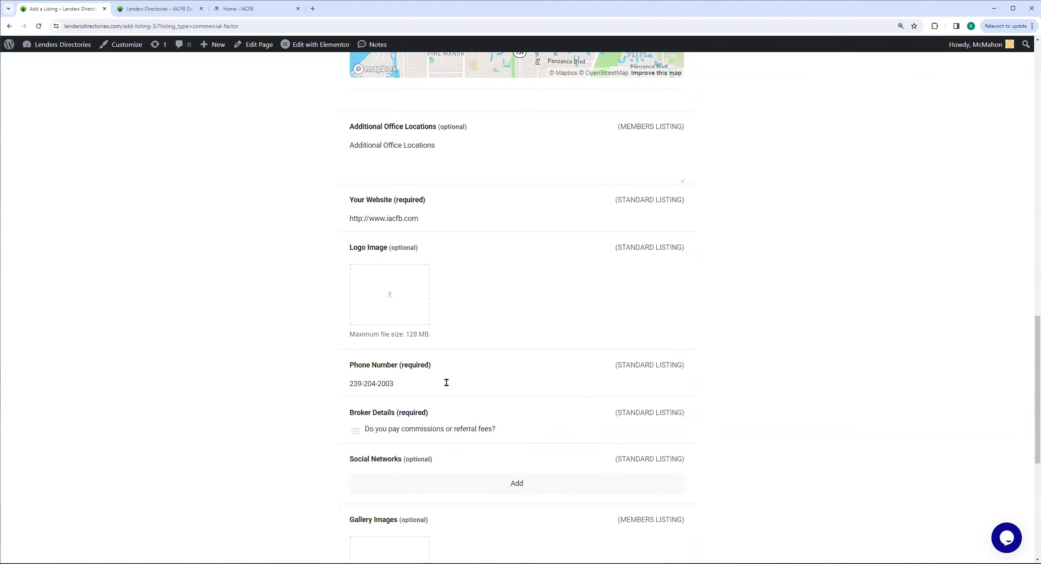
{"action": "left_click", "coordinate": [422, 429]}
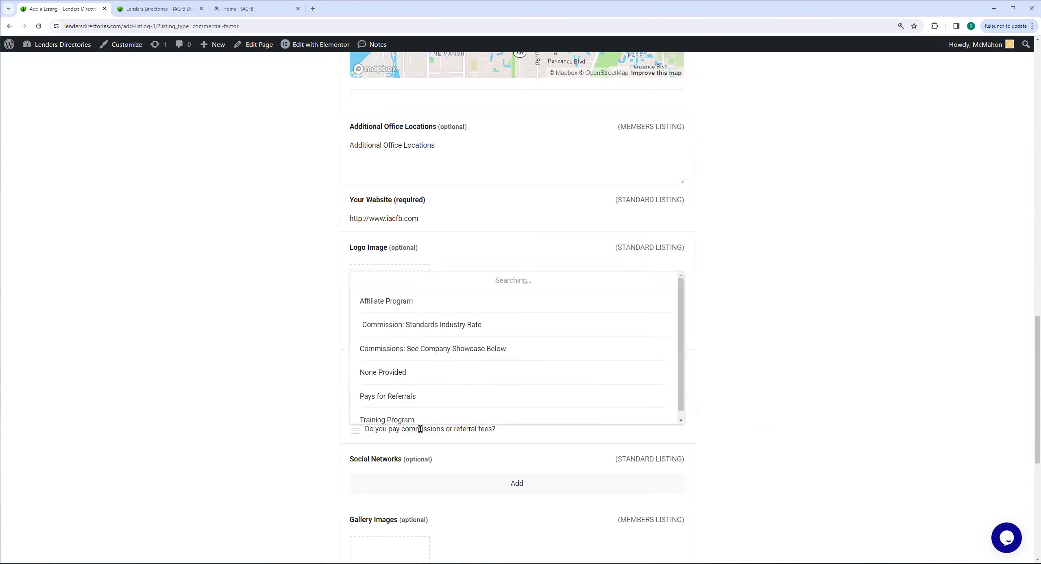
{"action": "left_click", "coordinate": [392, 388]}
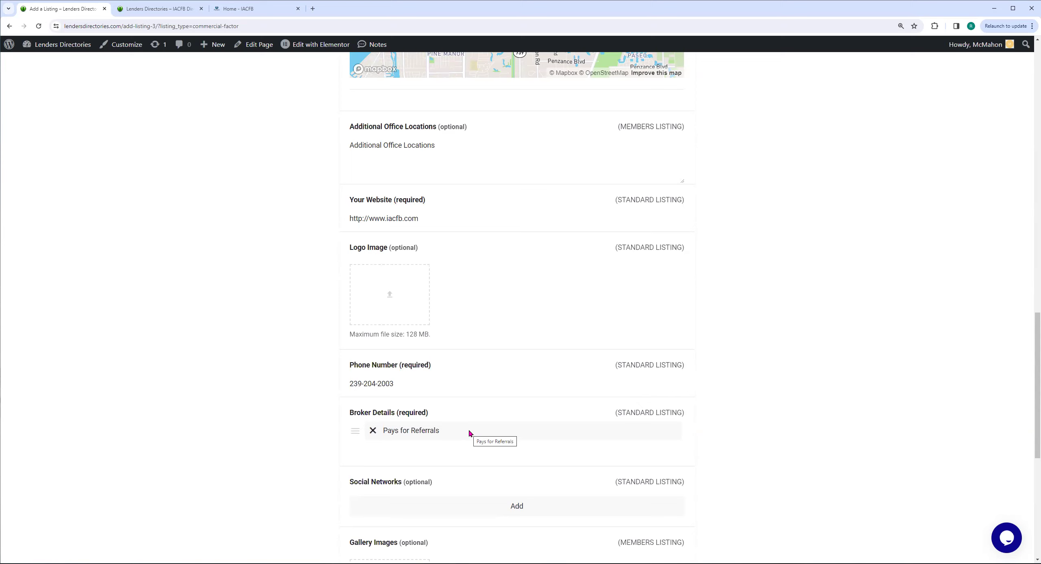
{"action": "left_click", "coordinate": [470, 433]}
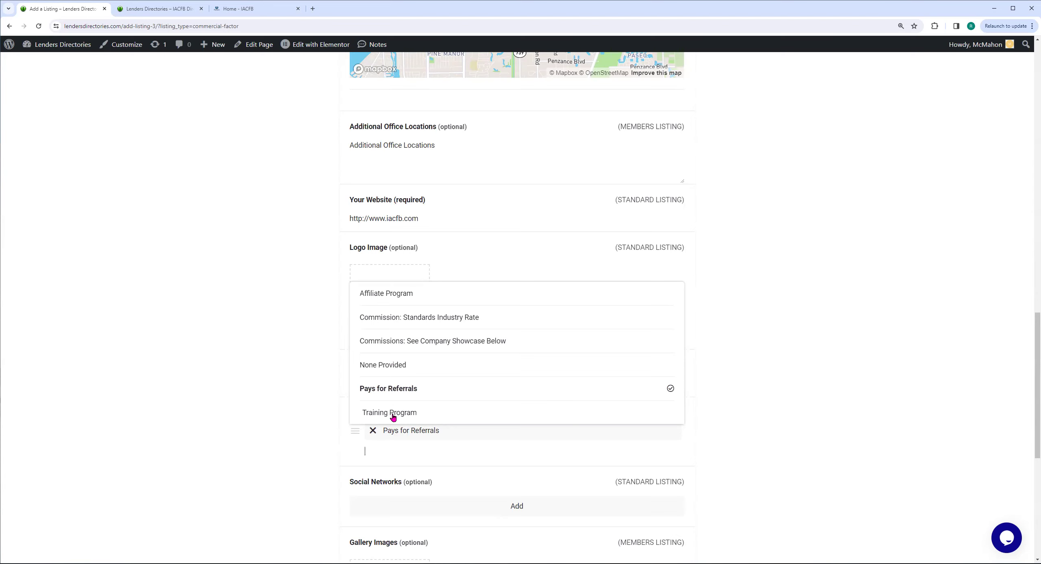
{"action": "left_click", "coordinate": [392, 415]}
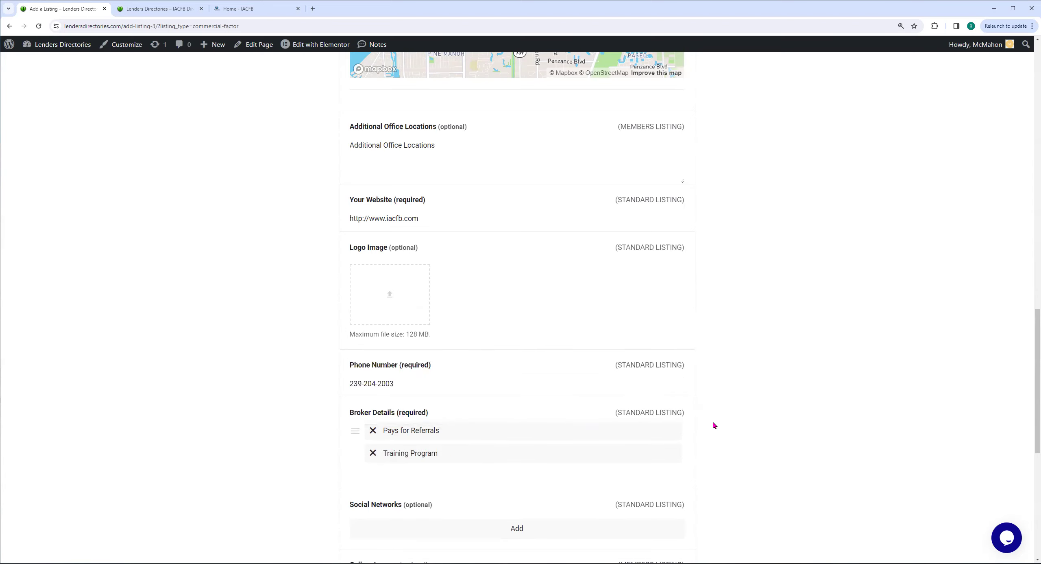
- Add a Social Networks entry and choose LinkedIn as its network
{"action": "scroll", "coordinate": [715, 426], "scroll_direction": "down", "scroll_amount": 2}
{"action": "scroll", "coordinate": [715, 428], "scroll_direction": "down", "scroll_amount": 2}
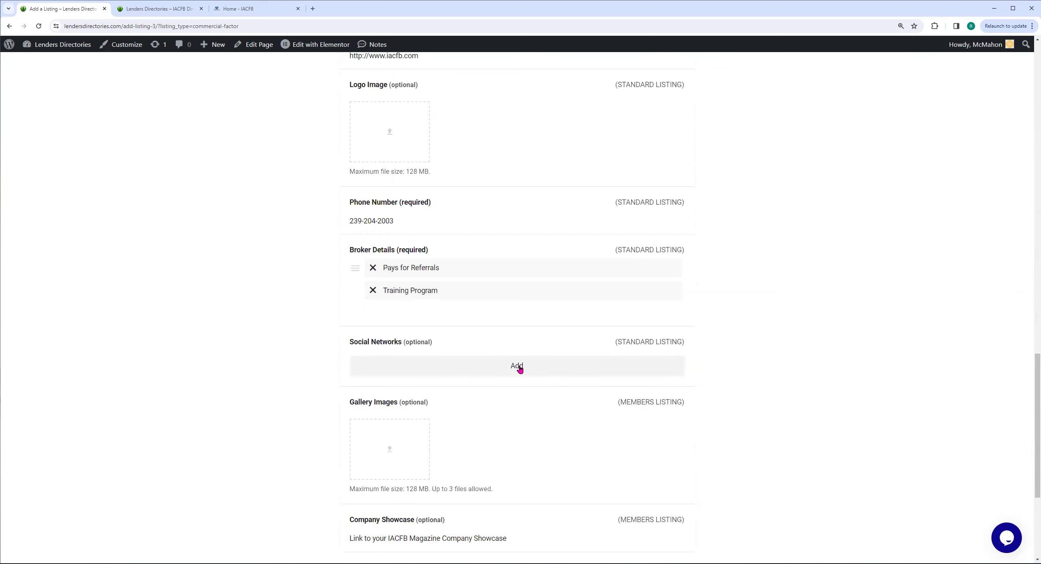
{"action": "left_click", "coordinate": [519, 368]}
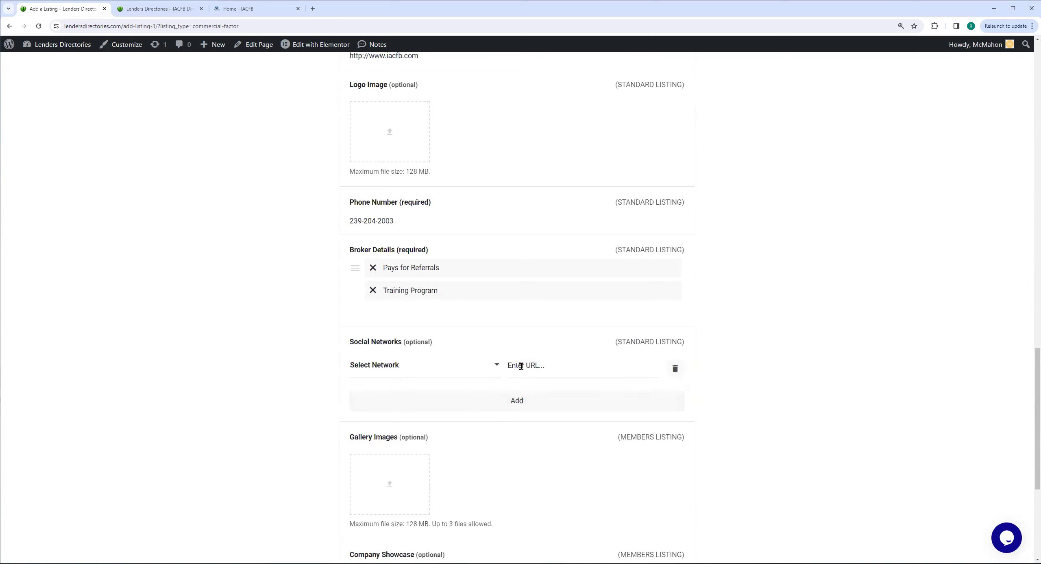
{"action": "left_click", "coordinate": [498, 366]}
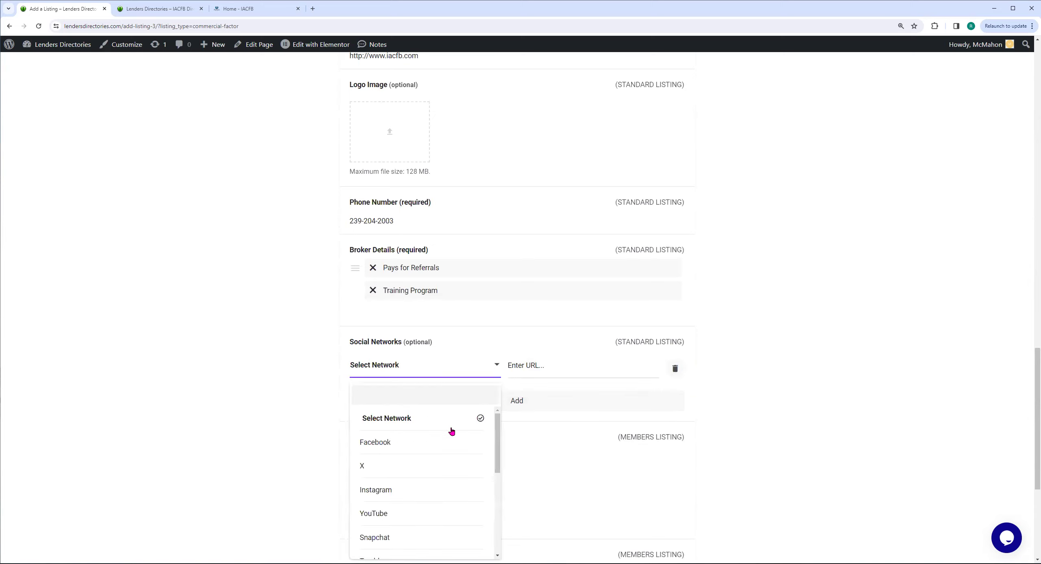
{"action": "scroll", "coordinate": [457, 443], "scroll_direction": "down", "scroll_amount": 1}
{"action": "scroll", "coordinate": [461, 448], "scroll_direction": "down", "scroll_amount": 3}
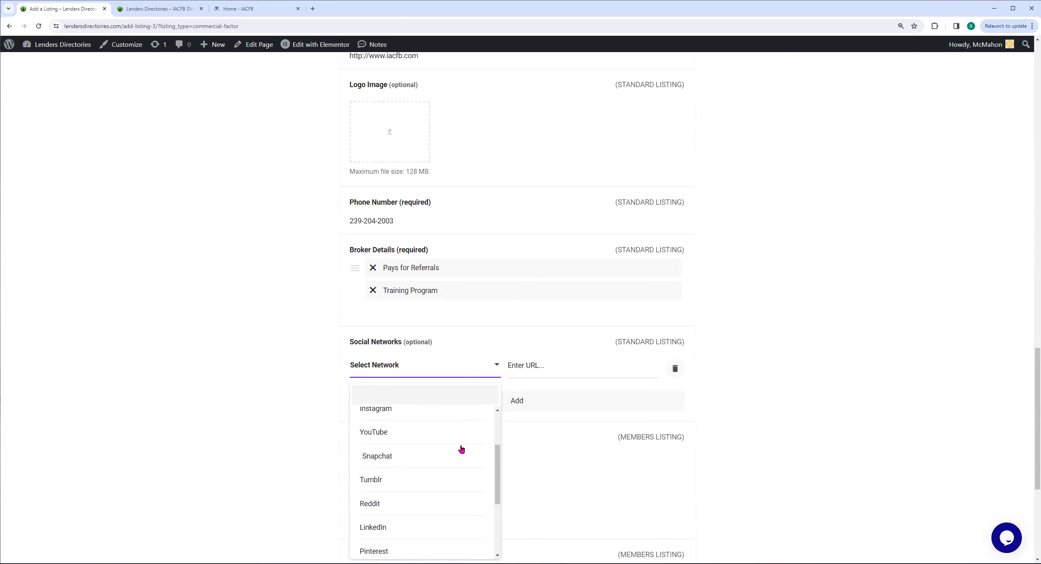
{"action": "left_click", "coordinate": [383, 527]}
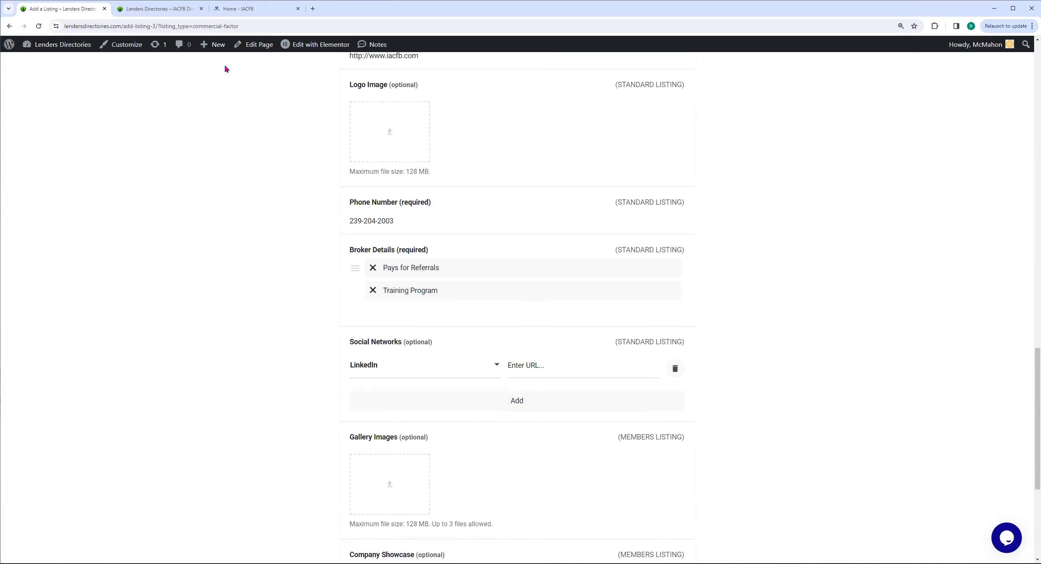
- In a new tab, go to LinkedIn and open the Campus IACFB Factoring group page
{"action": "left_click", "coordinate": [312, 9]}
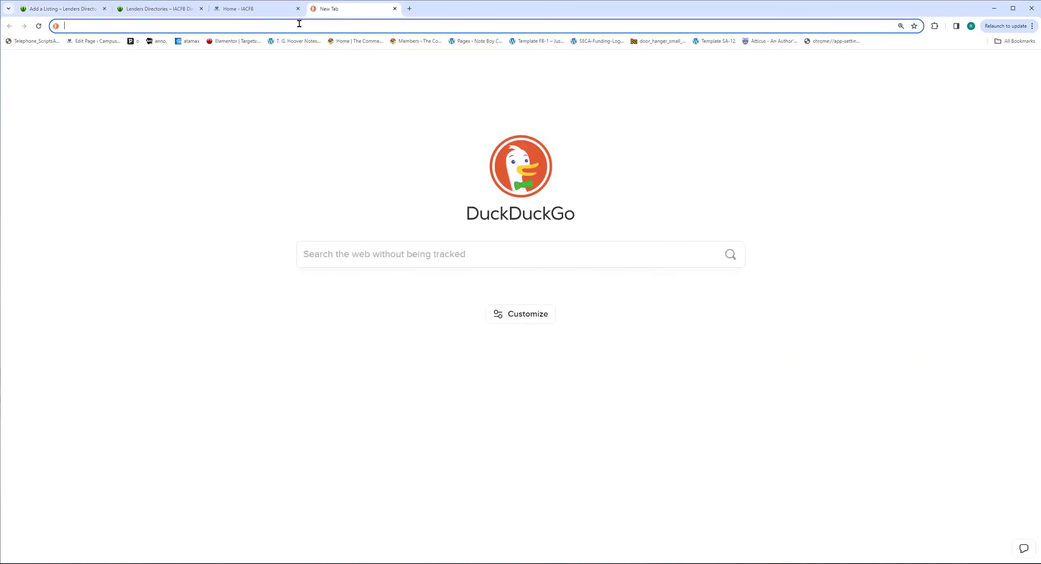
{"action": "type", "text": "linked"}
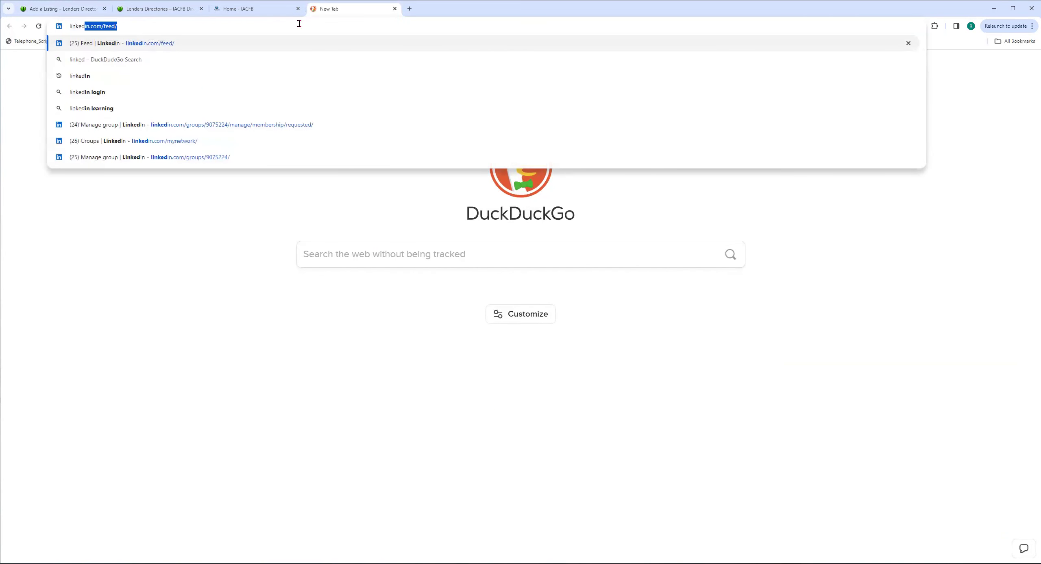
{"action": "key", "text": "Return"}
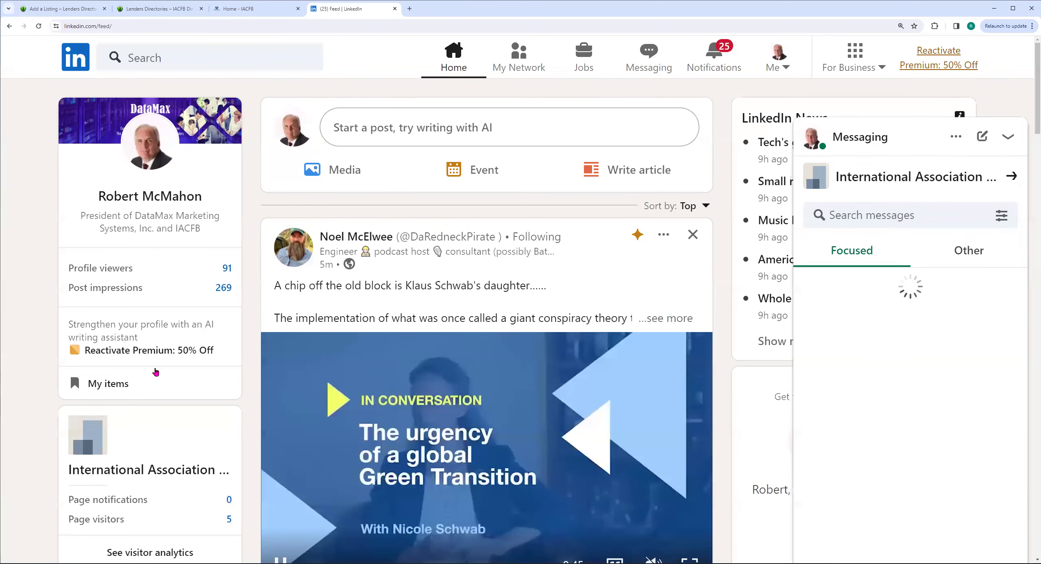
{"action": "scroll", "coordinate": [123, 367], "scroll_direction": "down", "scroll_amount": 4}
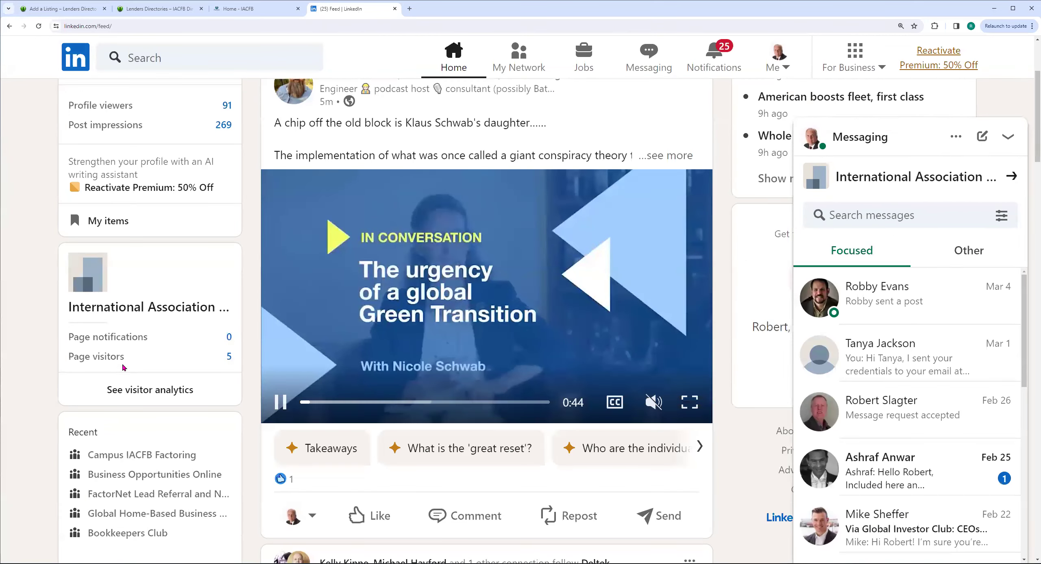
{"action": "left_click", "coordinate": [131, 455]}
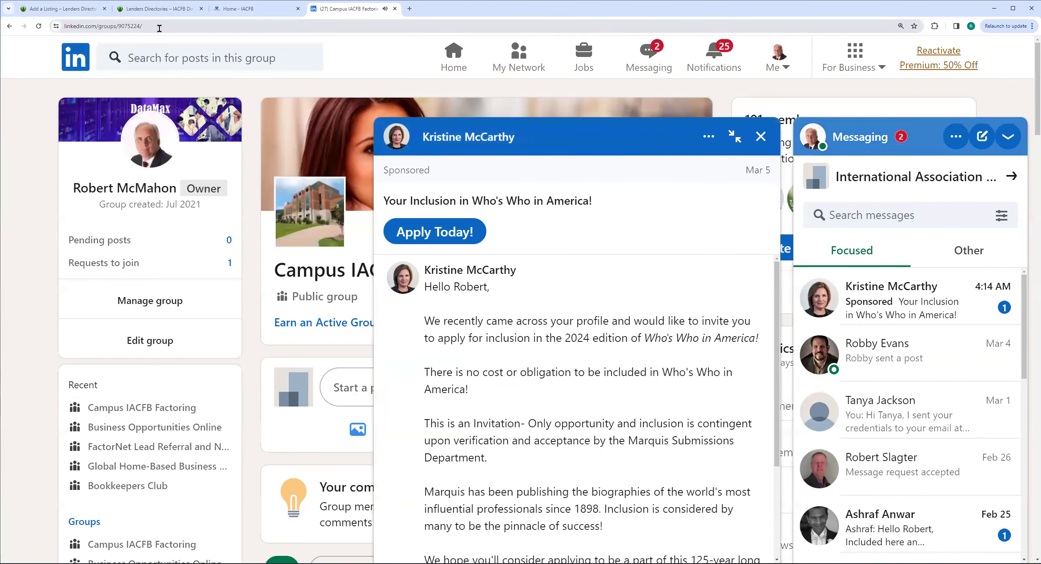
- Copy the group page's web address and return to the listing form tab
{"action": "left_click", "coordinate": [159, 28]}
{"action": "right_click", "coordinate": [117, 27]}
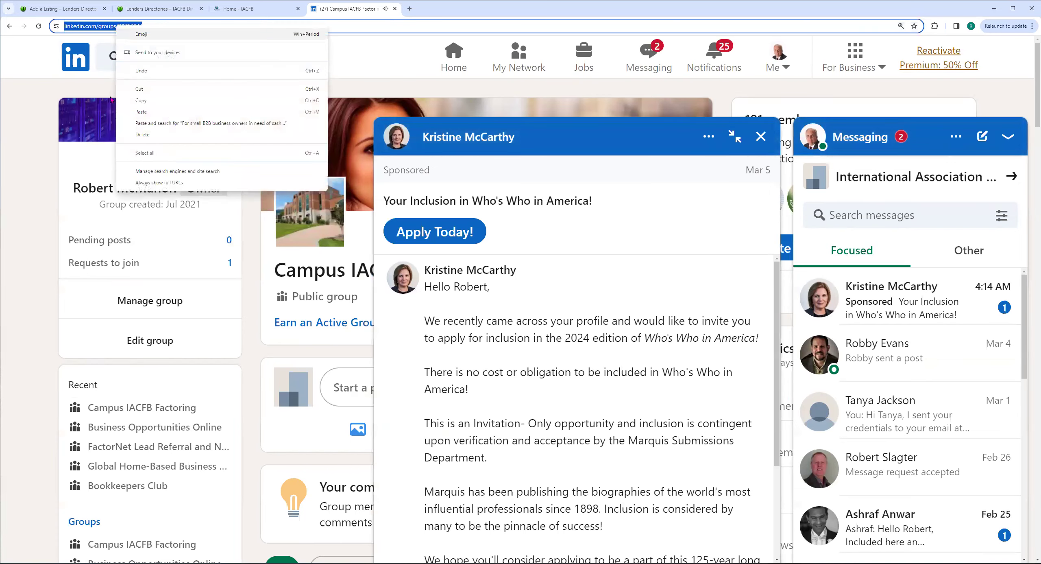
{"action": "left_click", "coordinate": [140, 101]}
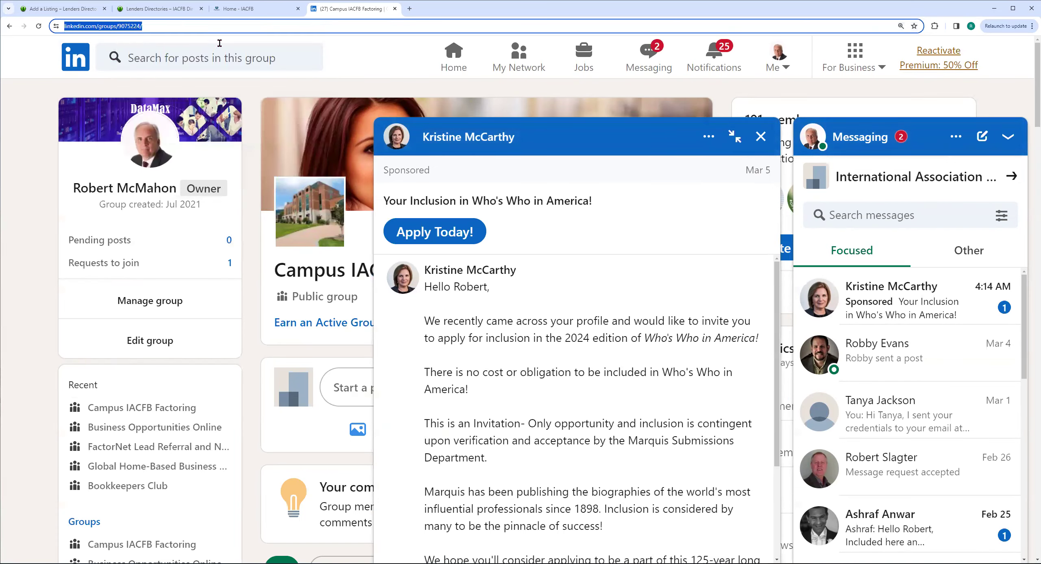
{"action": "left_click", "coordinate": [77, 11]}
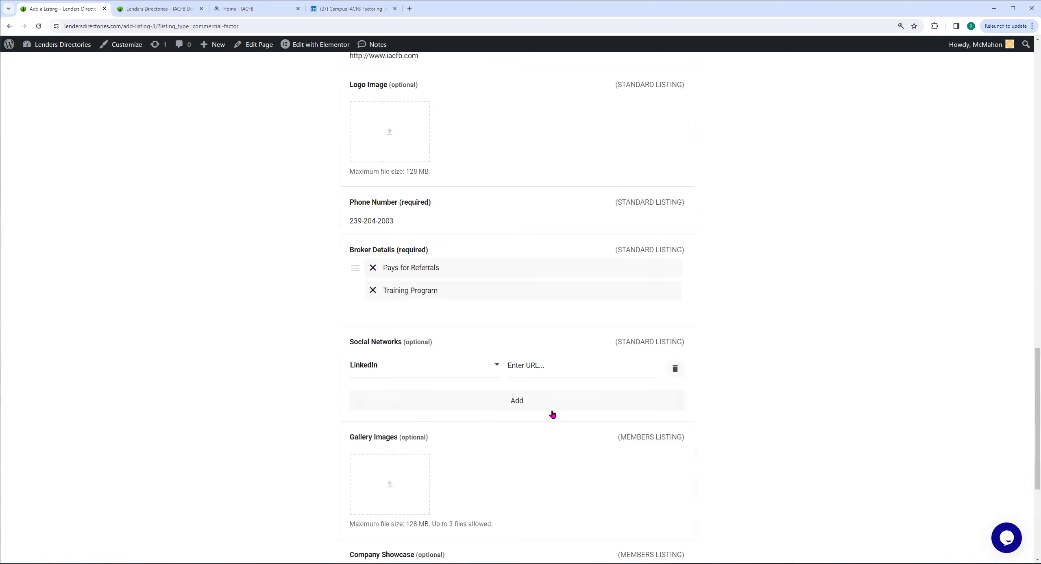
{"action": "left_click", "coordinate": [550, 364]}
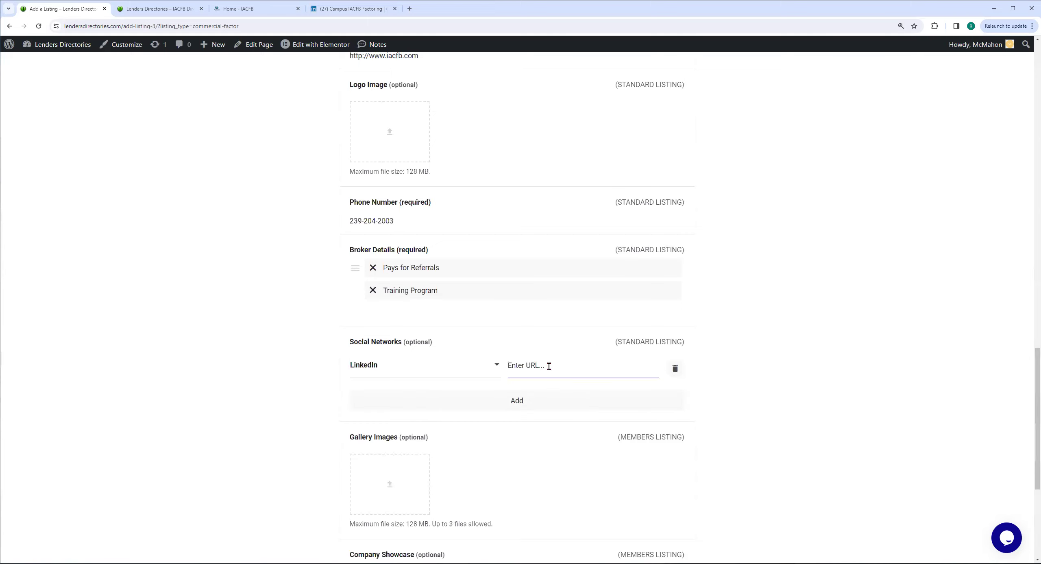
{"action": "right_click", "coordinate": [508, 365]}
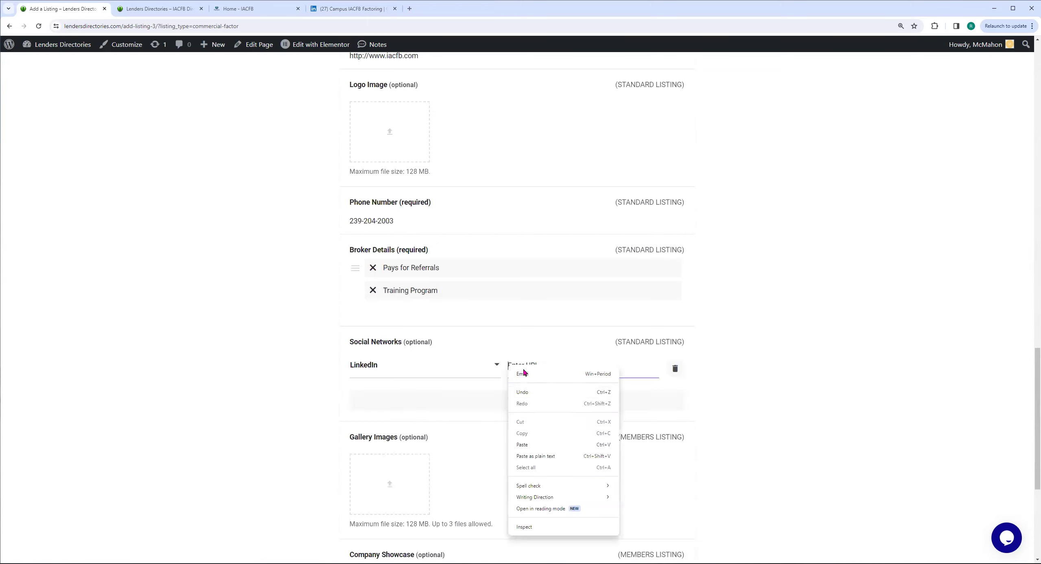
{"action": "left_click", "coordinate": [523, 445]}
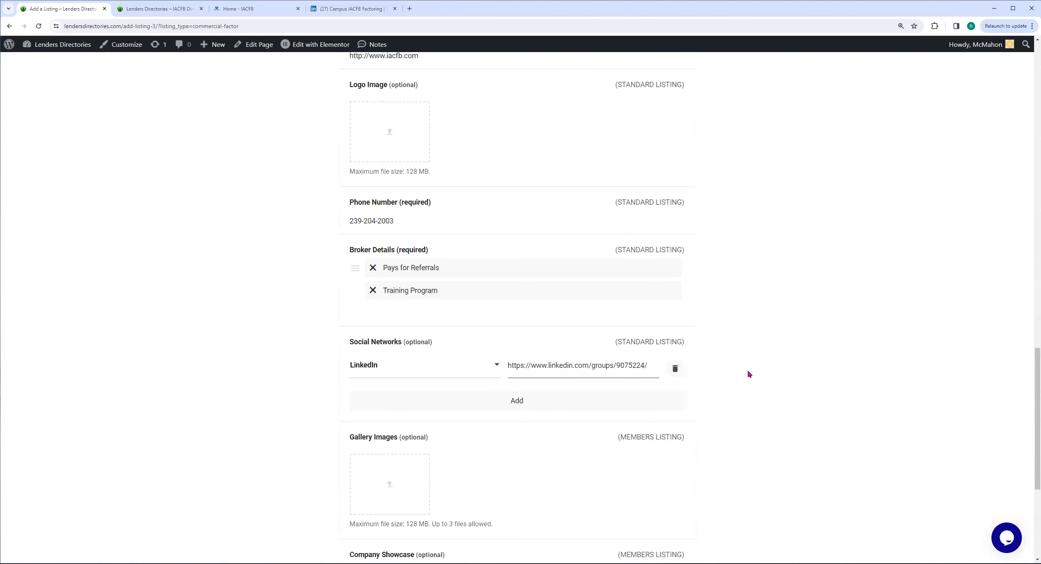
{"action": "scroll", "coordinate": [748, 371], "scroll_direction": "down", "scroll_amount": 3}
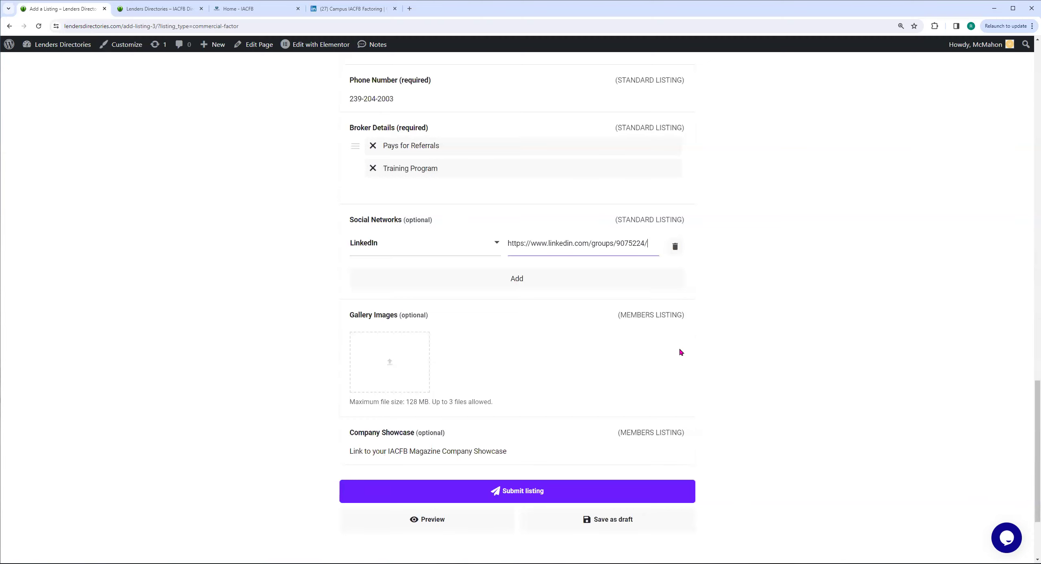
{"action": "scroll", "coordinate": [681, 352], "scroll_direction": "down", "scroll_amount": 2}
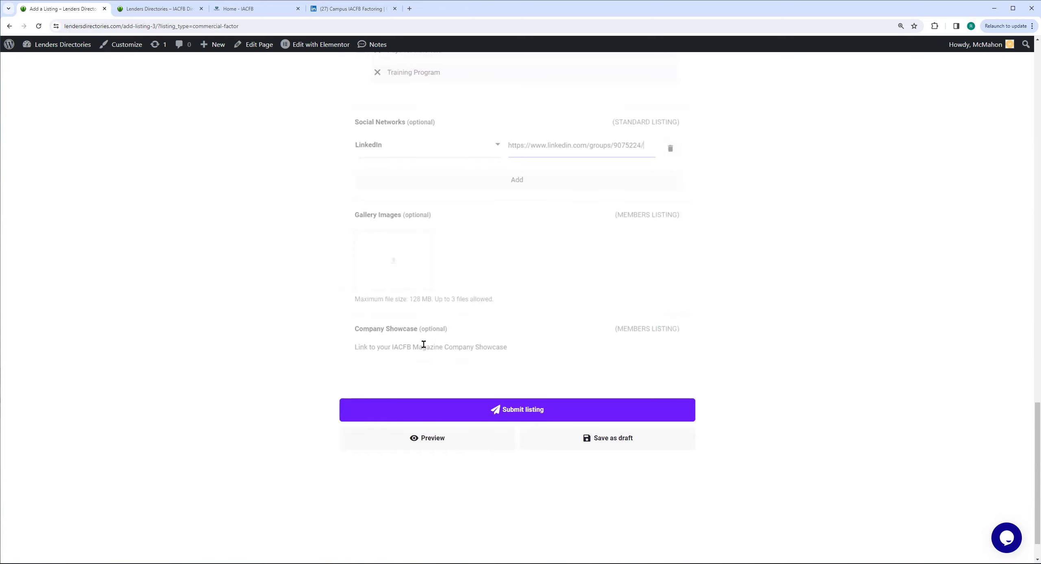
{"action": "left_click", "coordinate": [417, 332]}
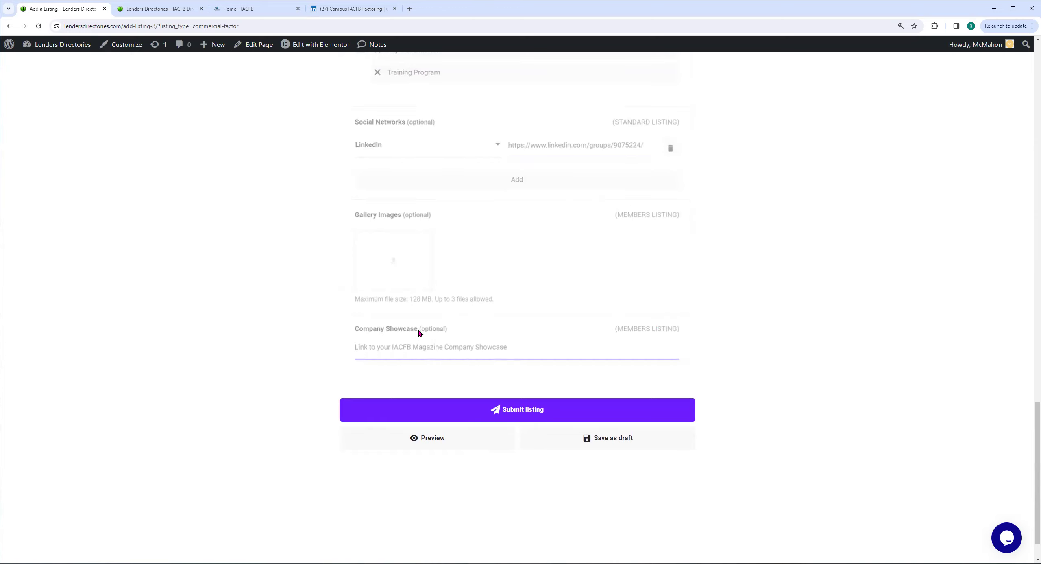